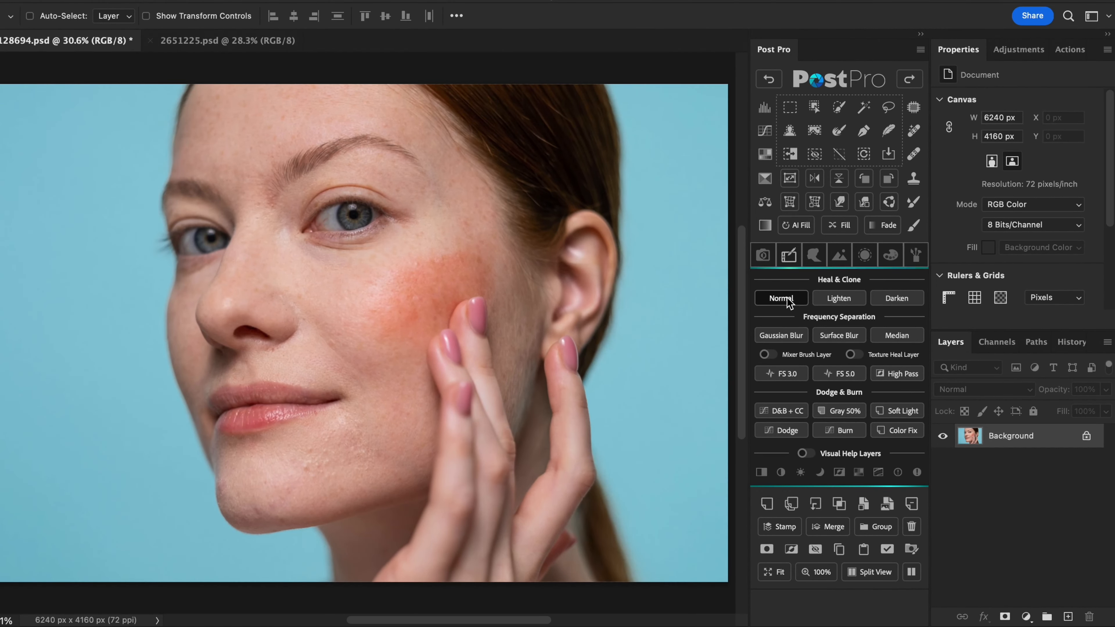
- Create a normal Heal & Clone layer and heal small blemishes on the chin, cheek, temple and nose
left_click(783, 298)
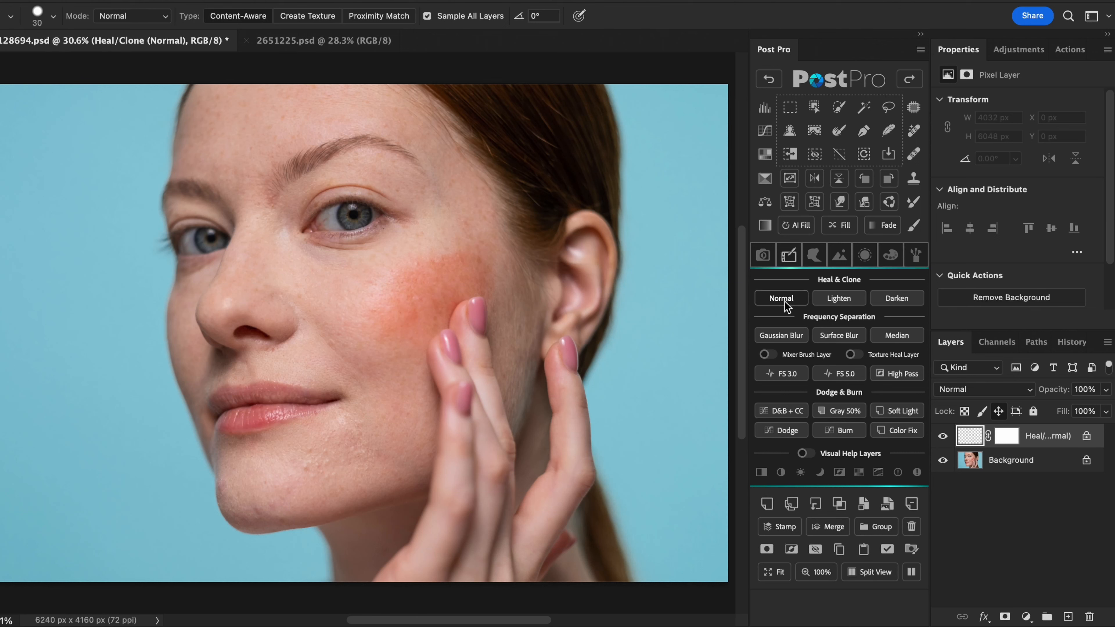
left_click(252, 508)
left_click_drag(332, 444, 330, 429)
left_click_drag(435, 261, 448, 265)
left_click_drag(467, 231, 465, 217)
left_click_drag(258, 289, 260, 289)
- Add a Lighten Heal & Clone layer and heal dark spots and lines in the skin around the eye
left_click(819, 303)
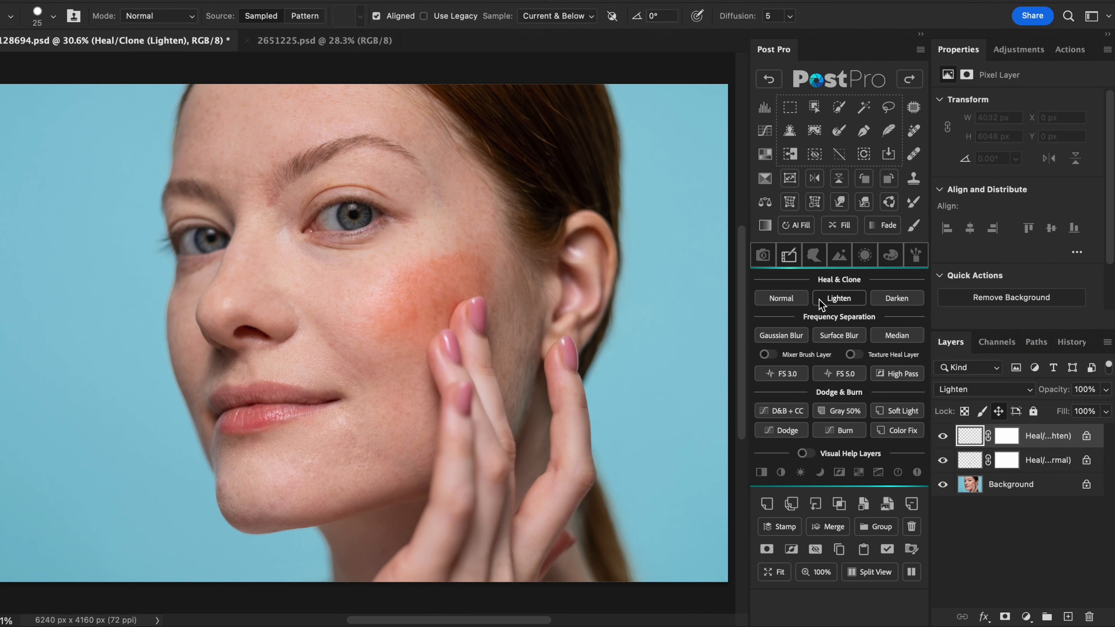
scroll(269, 209, "up", 5)
mouse_move(472, 269)
left_mouse_down()
mouse_move(455, 272)
mouse_move(460, 282)
mouse_move(495, 293)
left_mouse_up()
left_click(485, 267, "alt")
left_click(474, 274, "alt")
left_click(466, 287, "alt")
left_click(506, 260, "alt")
left_click_drag(509, 248, 464, 244)
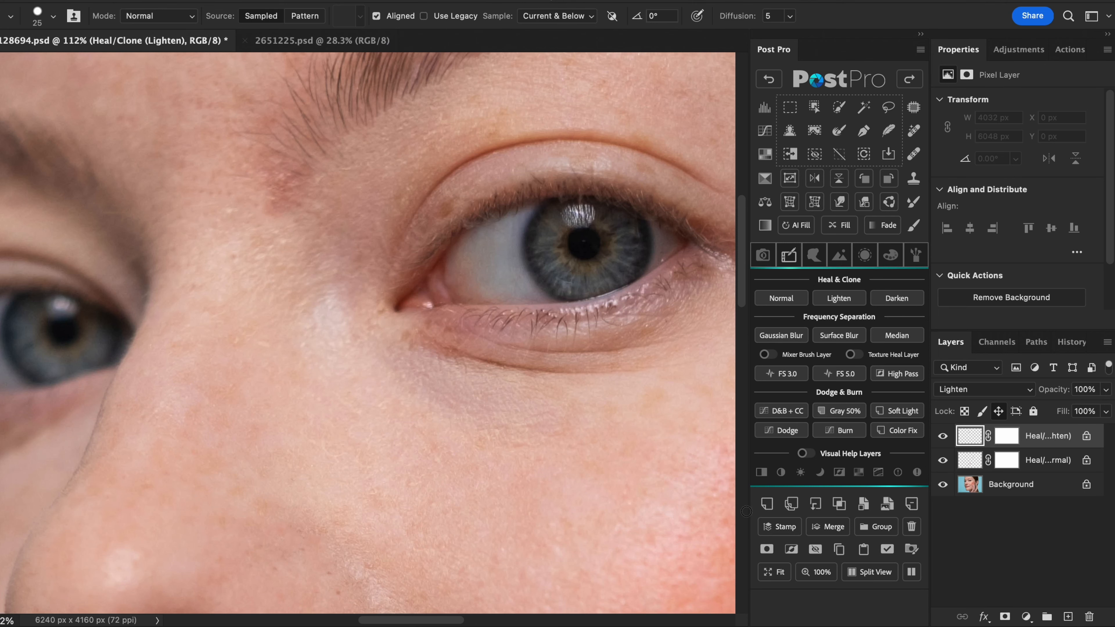
- Add a Darken Heal & Clone layer and heal light stray hairs and bright flecks in the hair above the ear
left_click(773, 571)
left_click(905, 302)
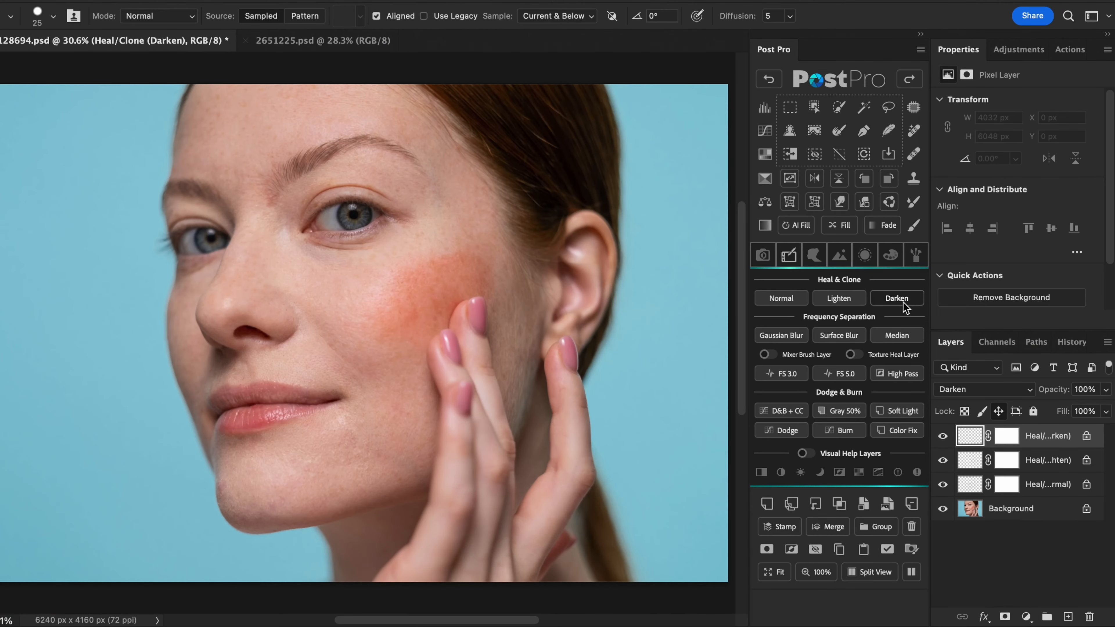
mouse_move(494, 152)
left_mouse_down()
mouse_move(540, 191)
mouse_move(574, 304)
left_mouse_up()
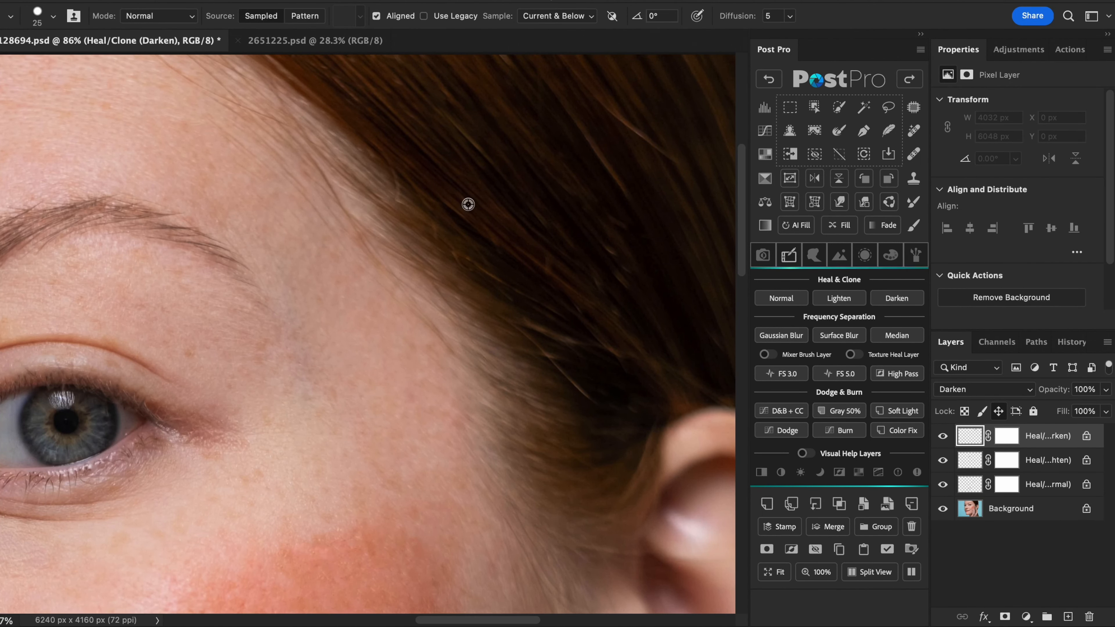
scroll(472, 244, "down", 3)
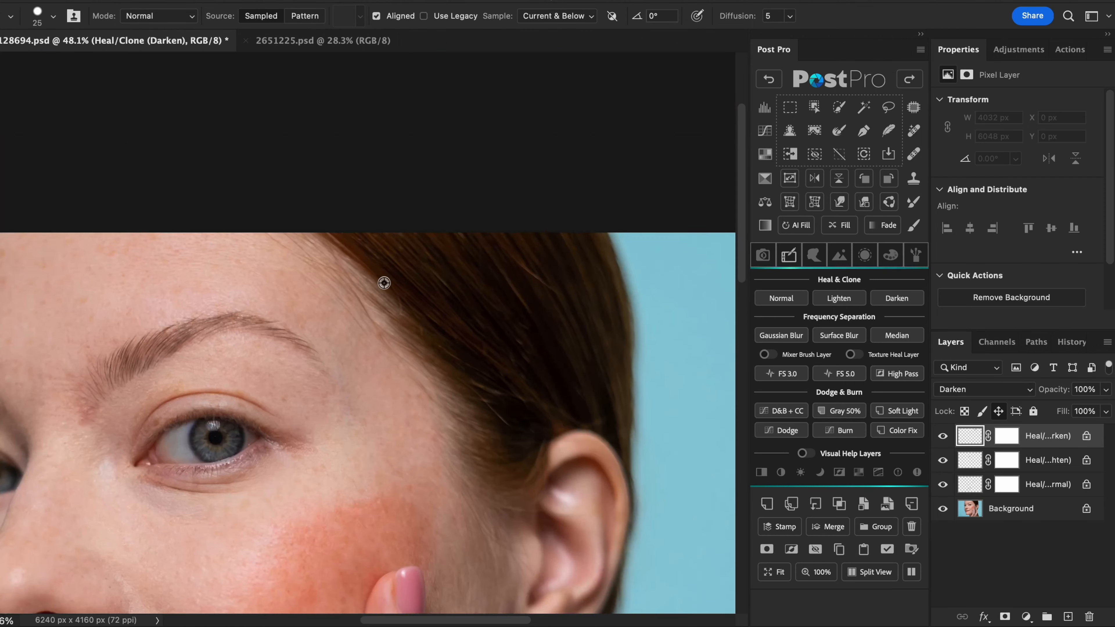
left_click(538, 293, "alt")
left_click_drag(515, 254, 557, 294)
left_click(471, 390, "alt")
left_click_drag(490, 394, 522, 397)
left_click(502, 404, "alt")
scroll(458, 364, "down", 3)
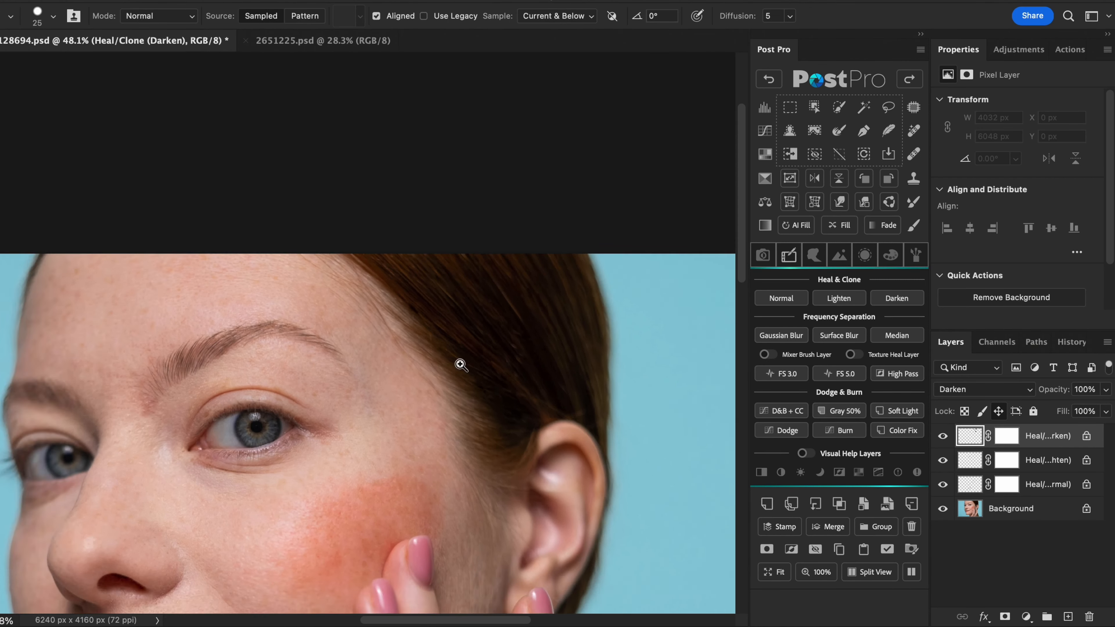
- Create a Gaussian Blur frequency separation of the portrait with a blur radius of 10.0 pixels
left_click(772, 573)
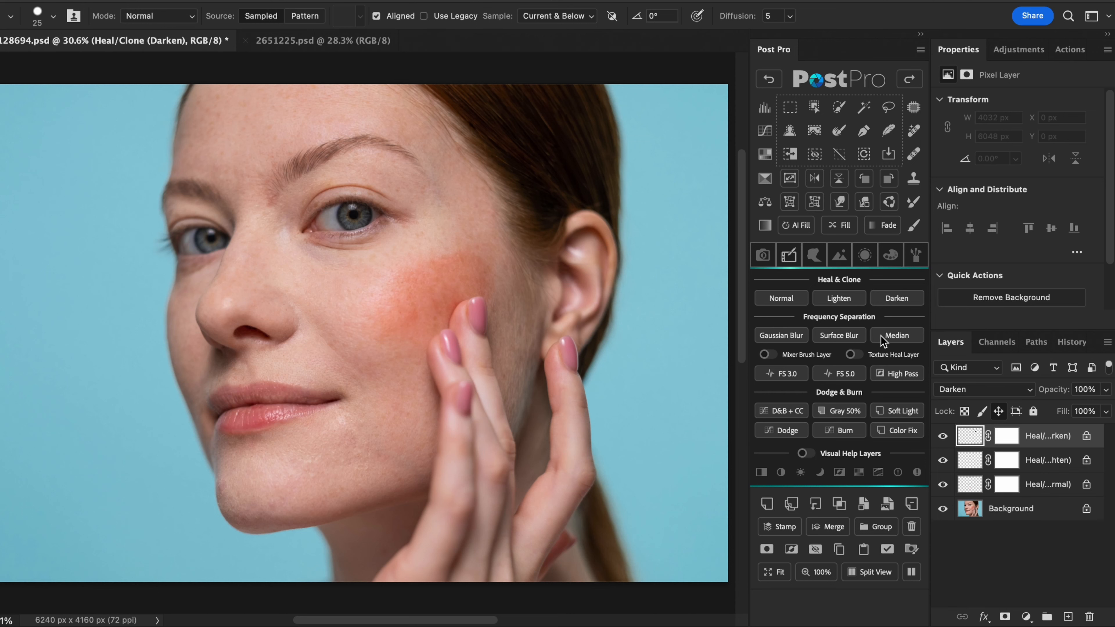
left_click(791, 335)
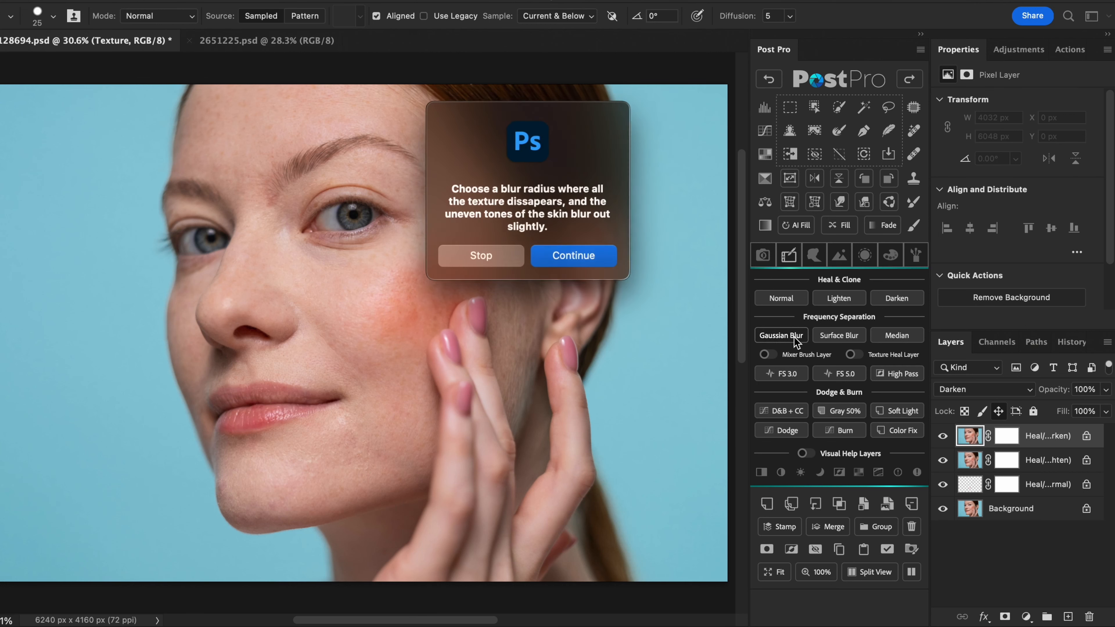
left_click(575, 256)
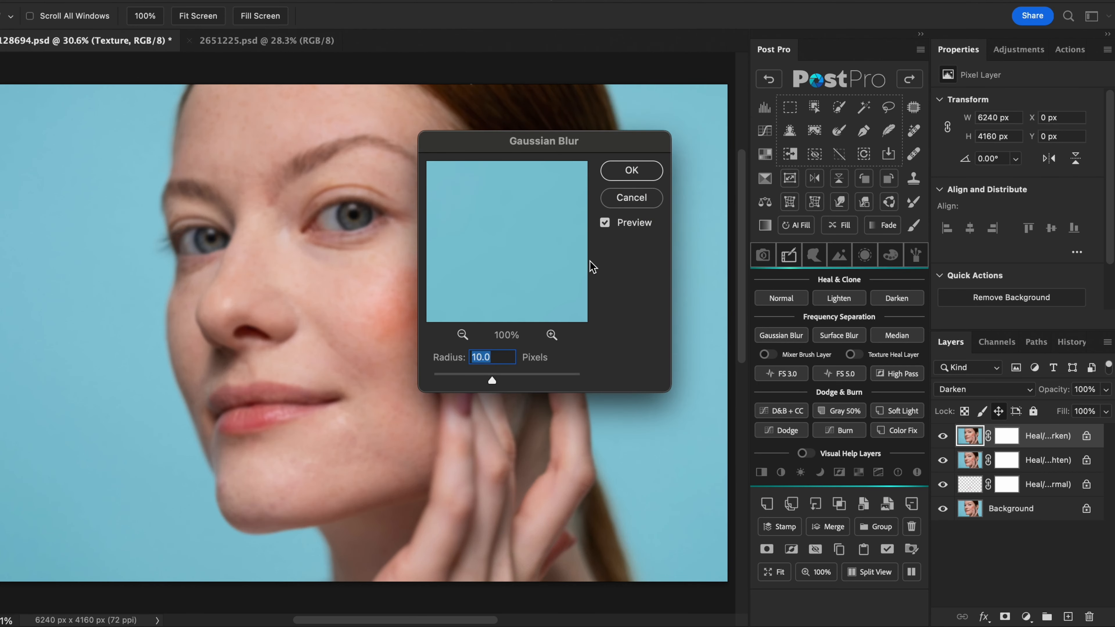
left_click(642, 171)
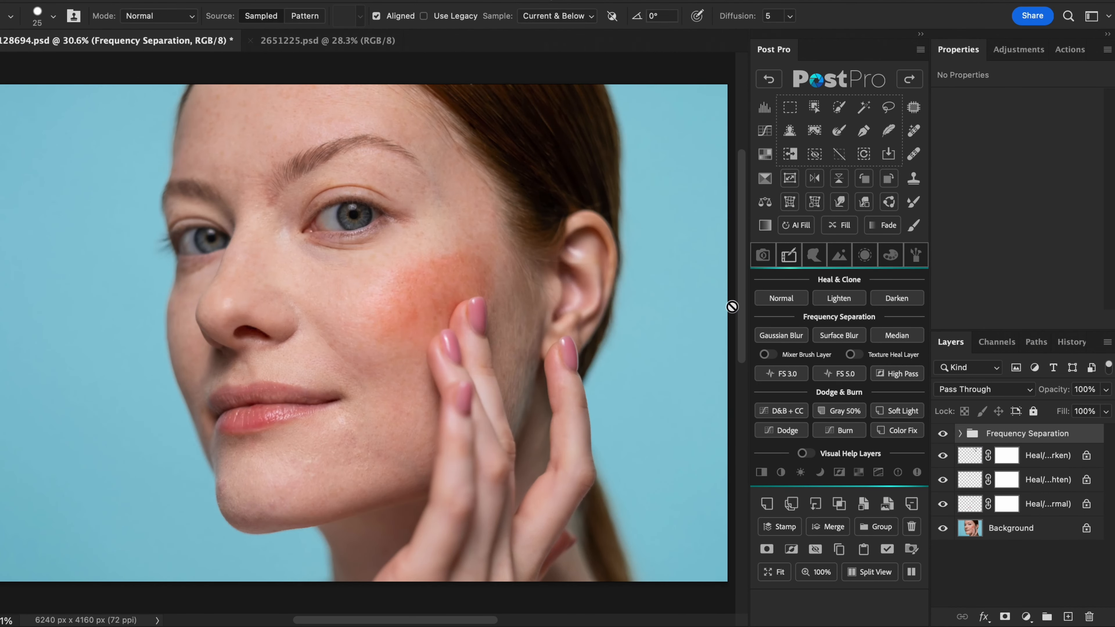
- On the Color Blend layer, paint sampled skin tone over the red cheek patch and fade the stroke to 72% opacity
left_click(960, 434)
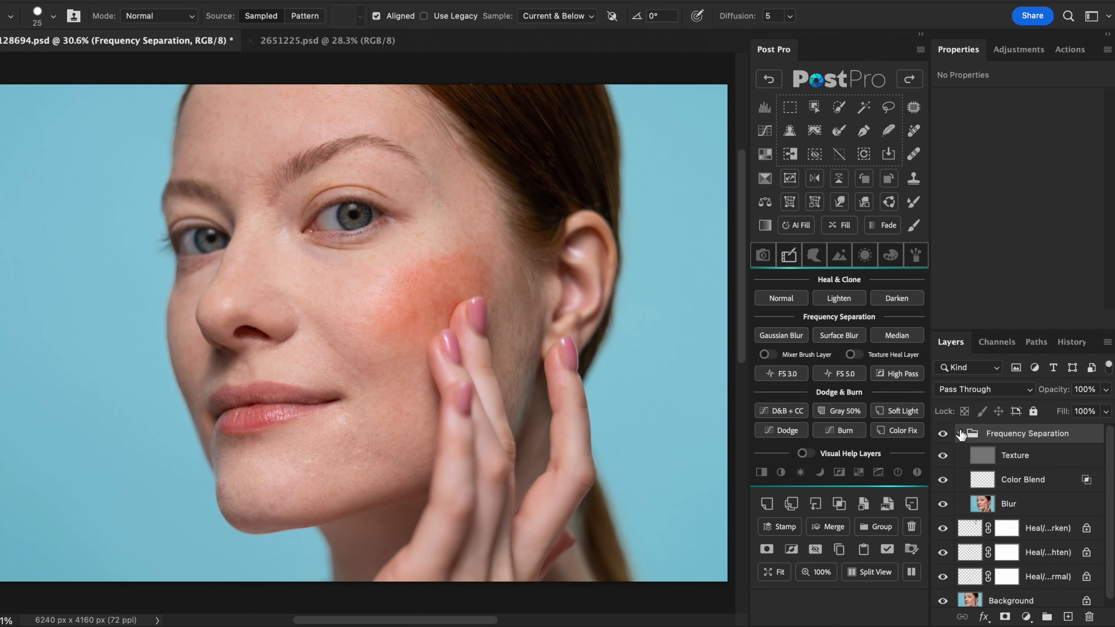
left_click(1036, 482)
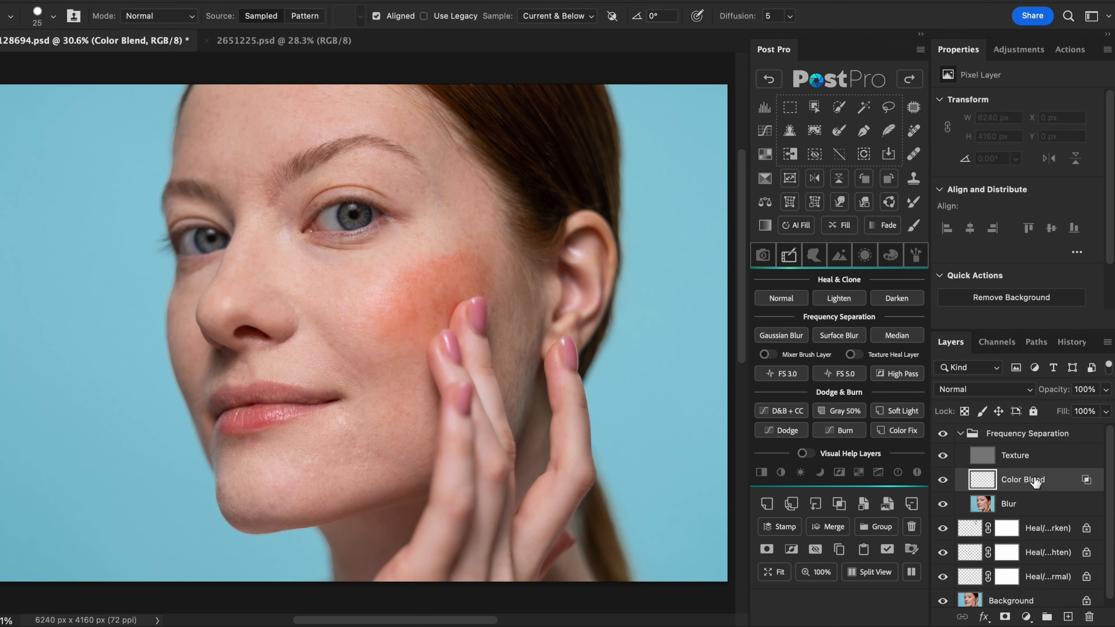
key("b")
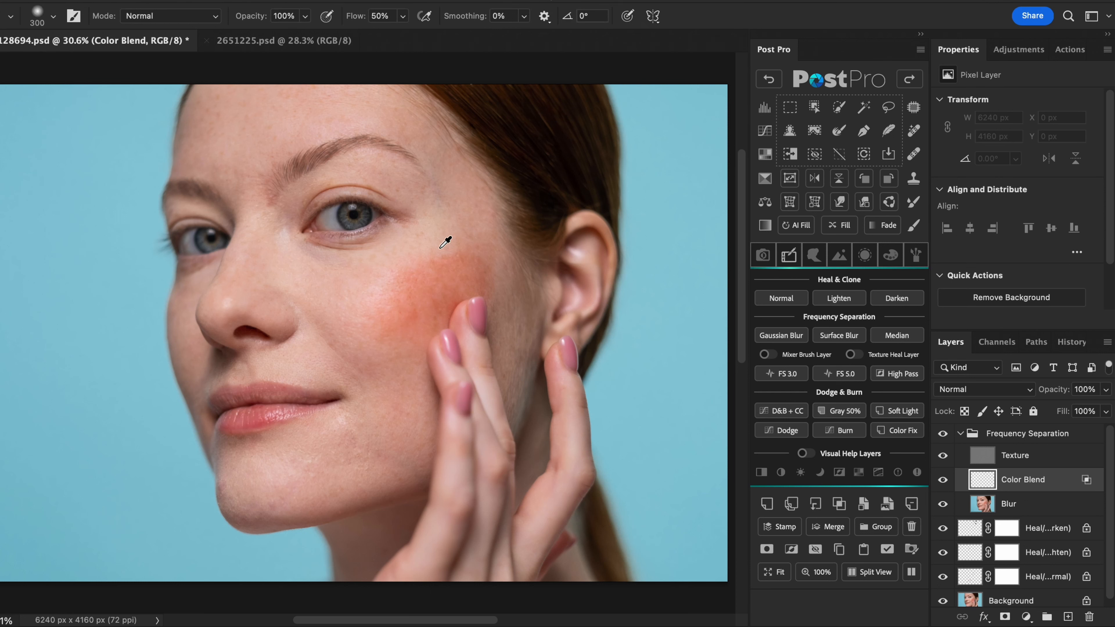
left_click(444, 237, "alt")
mouse_move(444, 237)
left_mouse_down()
mouse_move(439, 262)
mouse_move(471, 248)
mouse_move(402, 274)
mouse_move(438, 260)
mouse_move(460, 275)
mouse_move(415, 286)
mouse_move(382, 335)
mouse_move(414, 299)
mouse_move(408, 333)
mouse_move(450, 288)
left_mouse_up()
left_click(876, 227)
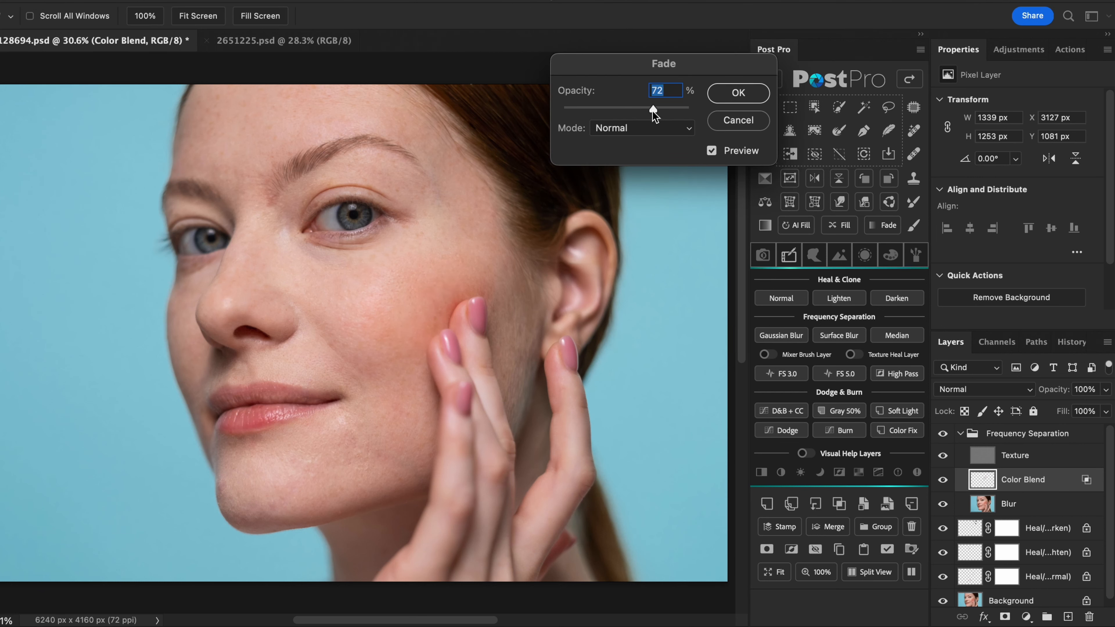
key("Return")
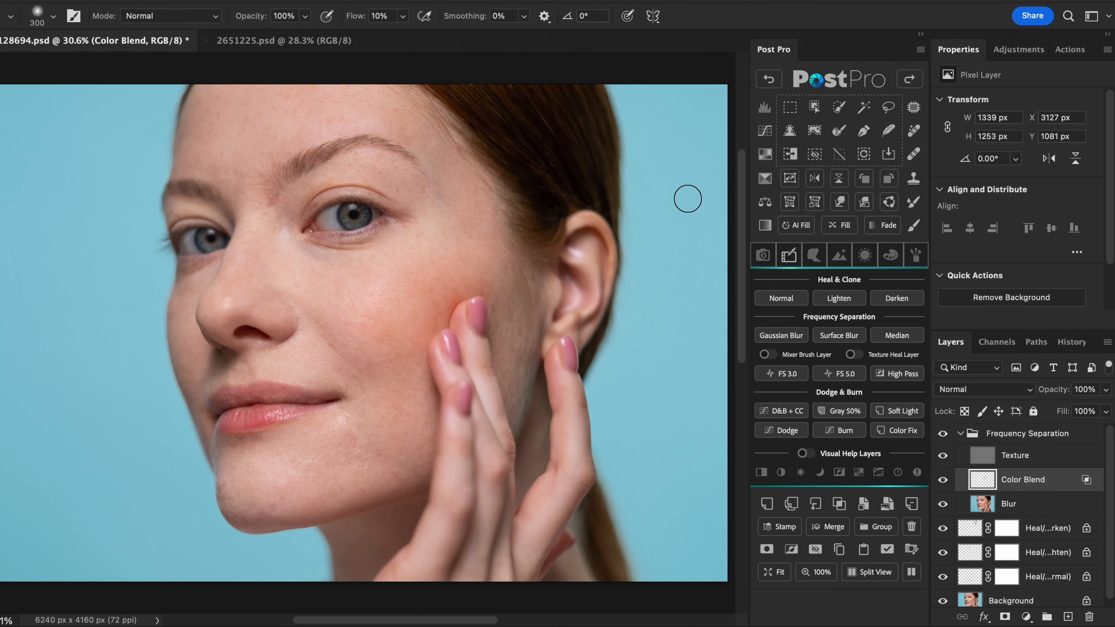
- Add a Mixer Brush layer to the frequency separation and reduce the brush size to 286
left_click(767, 355)
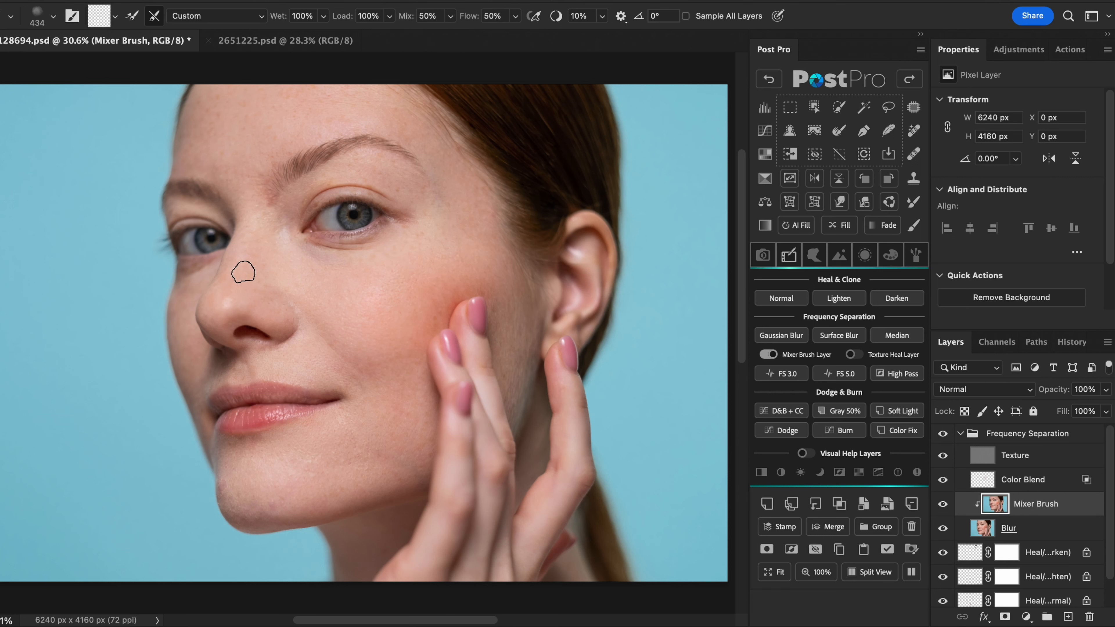
key("bracketleft")
key("bracketleft")
key("bracketleft")
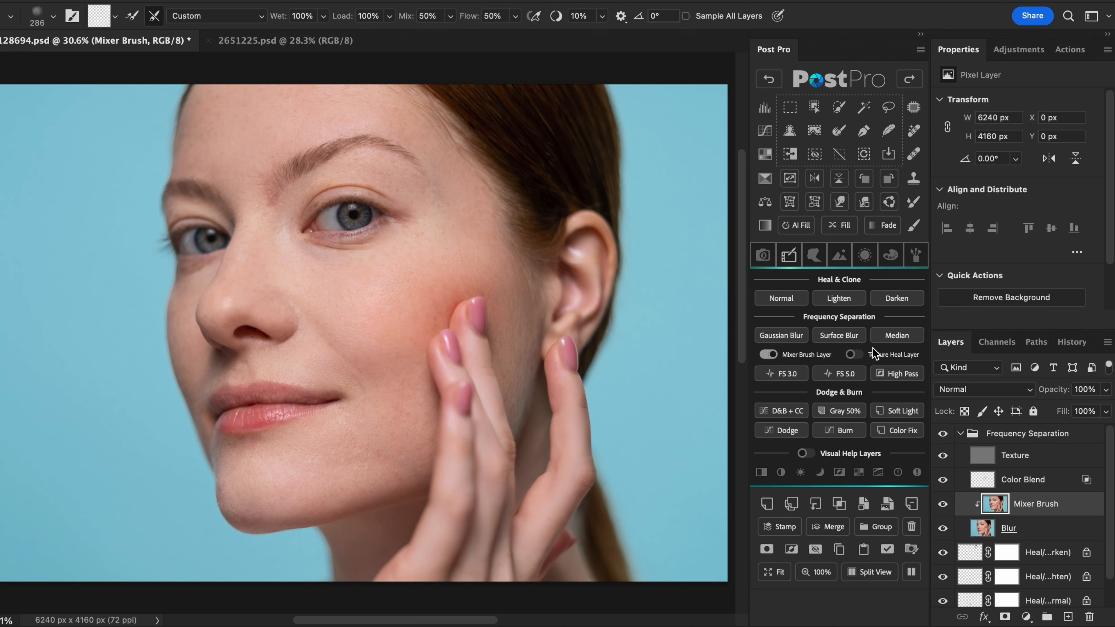
- Add a Texture Heal layer and heal uneven skin texture on the cheek with the texture contrast curve temporarily shown
left_click(852, 355)
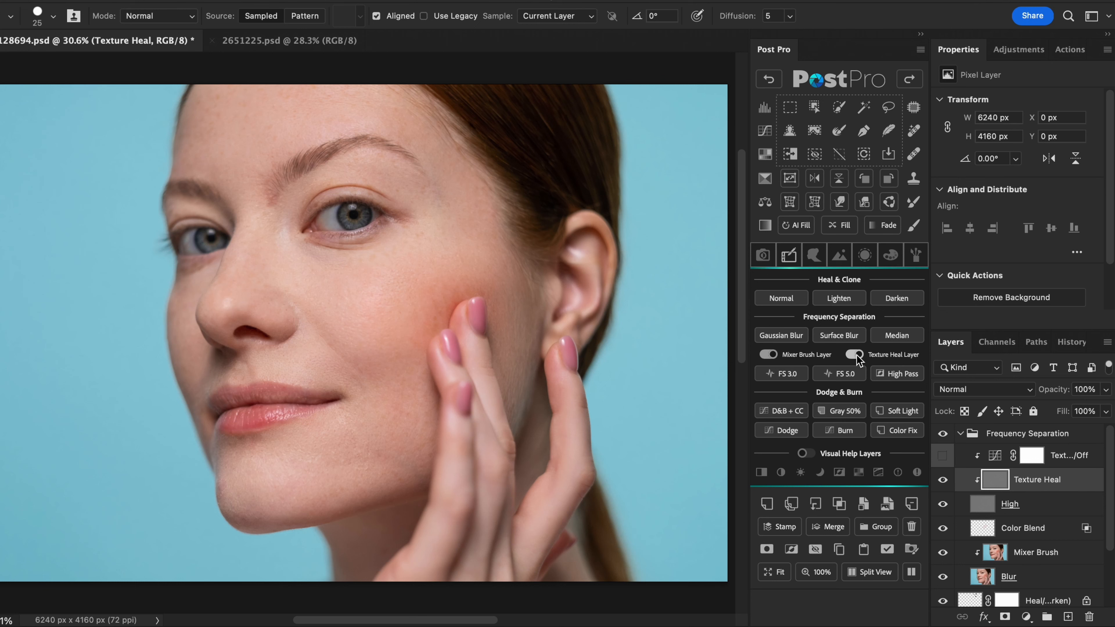
left_click(943, 456)
left_click_drag(417, 245, 422, 245, "ctrl+alt")
left_click(418, 244, "alt")
left_click(422, 235)
left_click(390, 255, "alt")
left_click(389, 272)
left_click(425, 314, "alt")
left_click(432, 314)
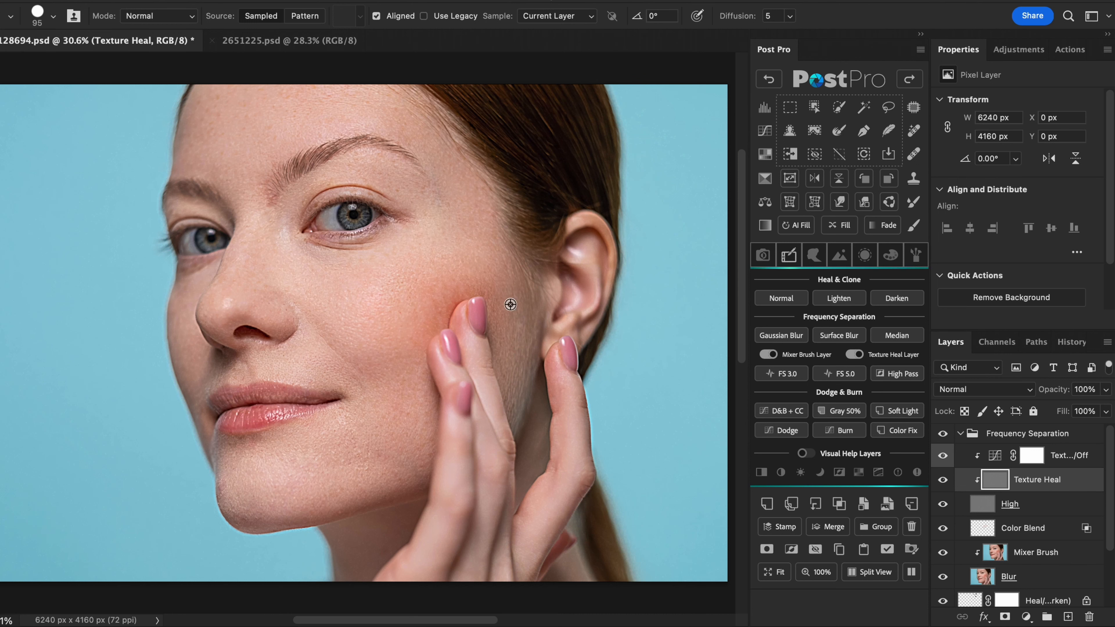
left_click(943, 455)
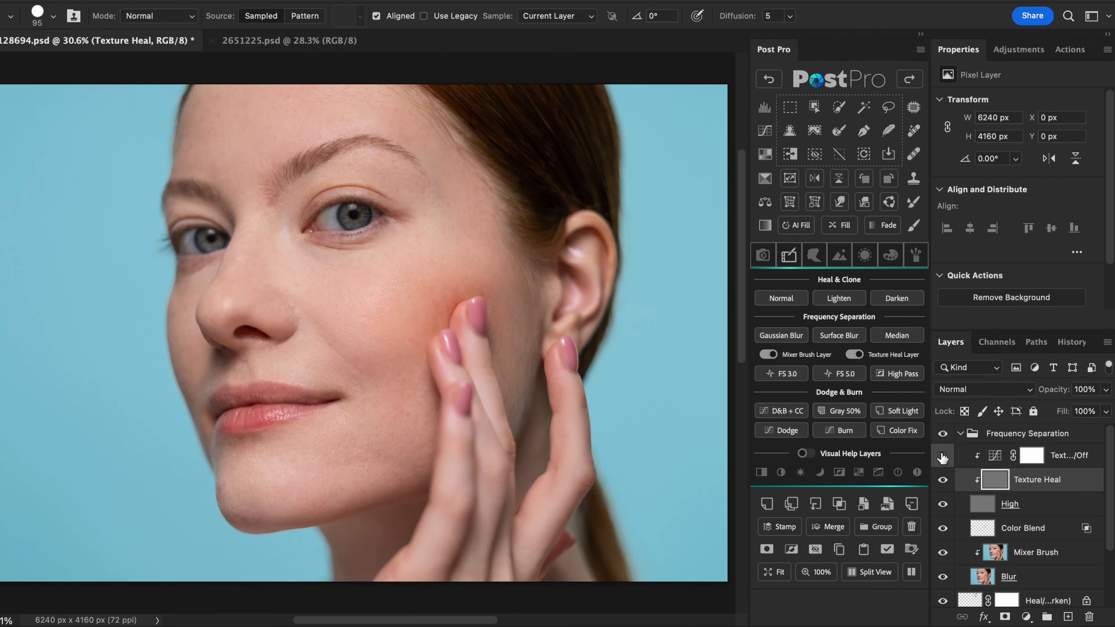
- Collapse the Frequency Separation group and try to remove its Mixer Brush layer
left_click(960, 434)
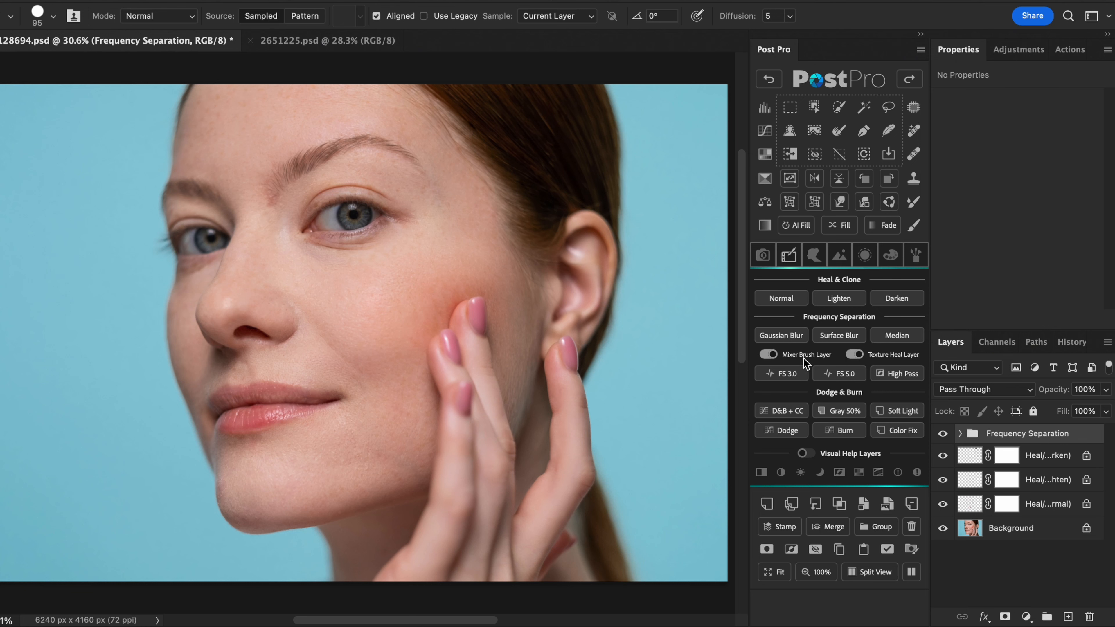
left_click(774, 356)
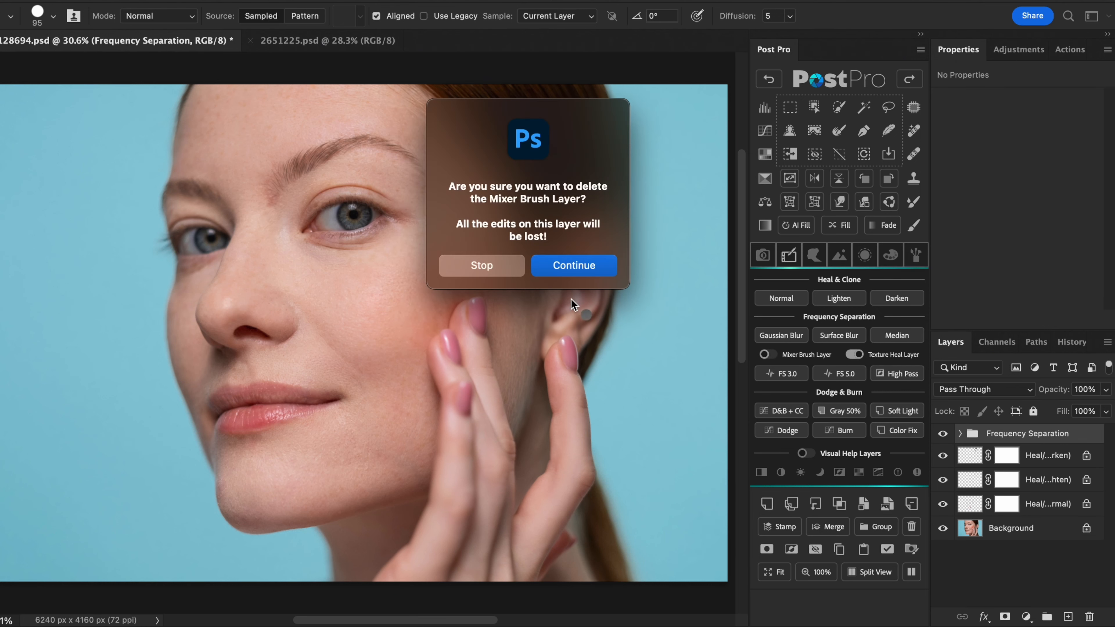
left_click(505, 268)
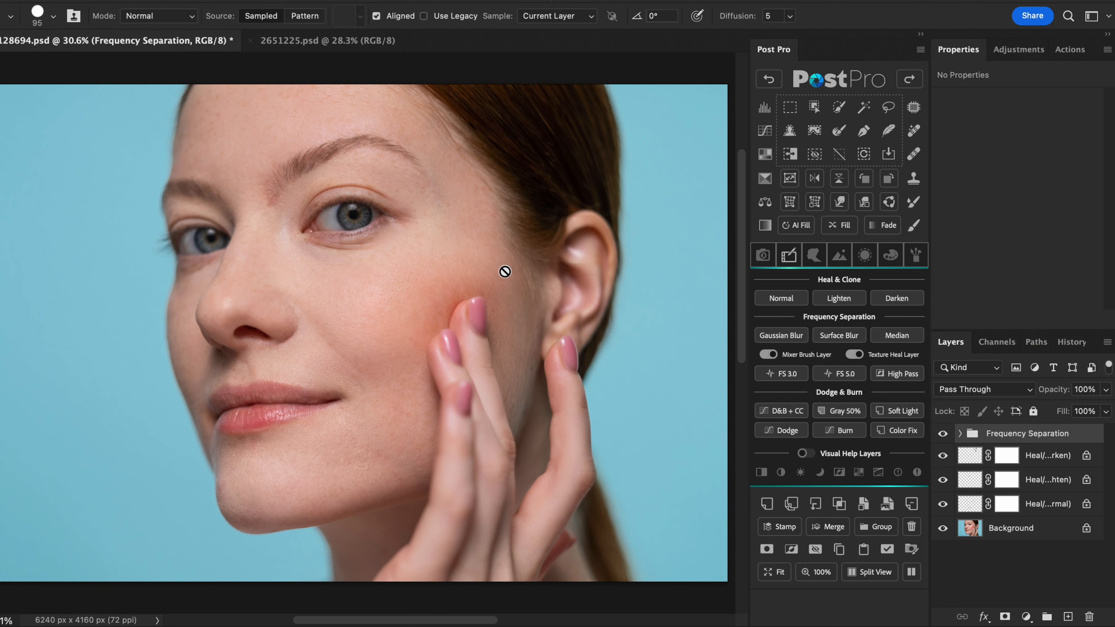
- Stamp the retouching into one layer replacing the Frequency Separation group and healing layers, and compare it with the original
left_click(779, 526)
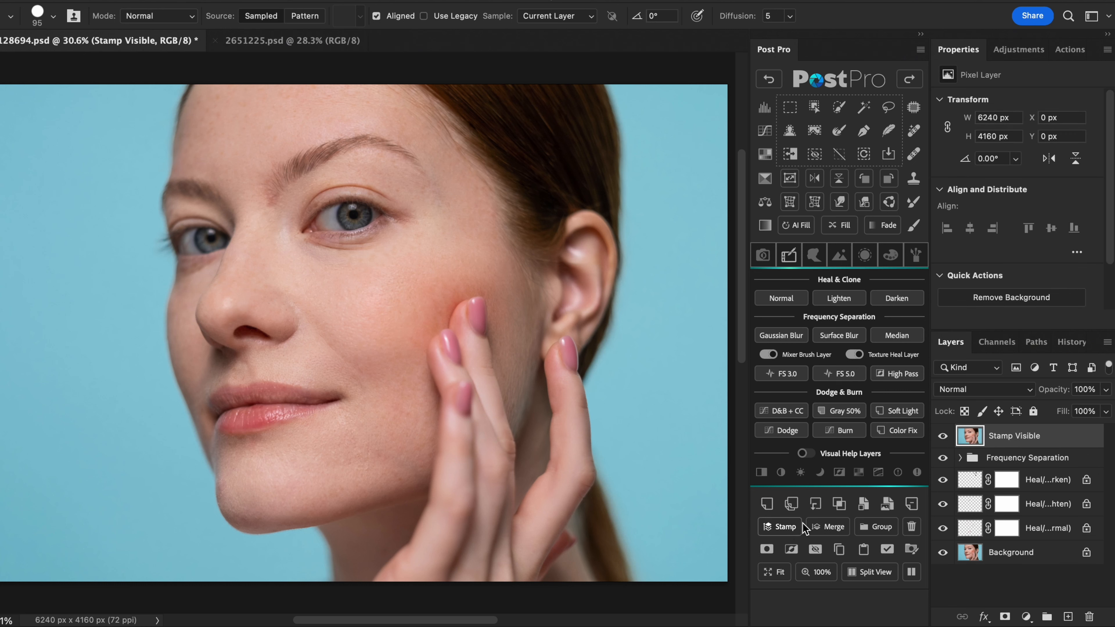
left_click(909, 527)
left_click(942, 436)
left_click(942, 436)
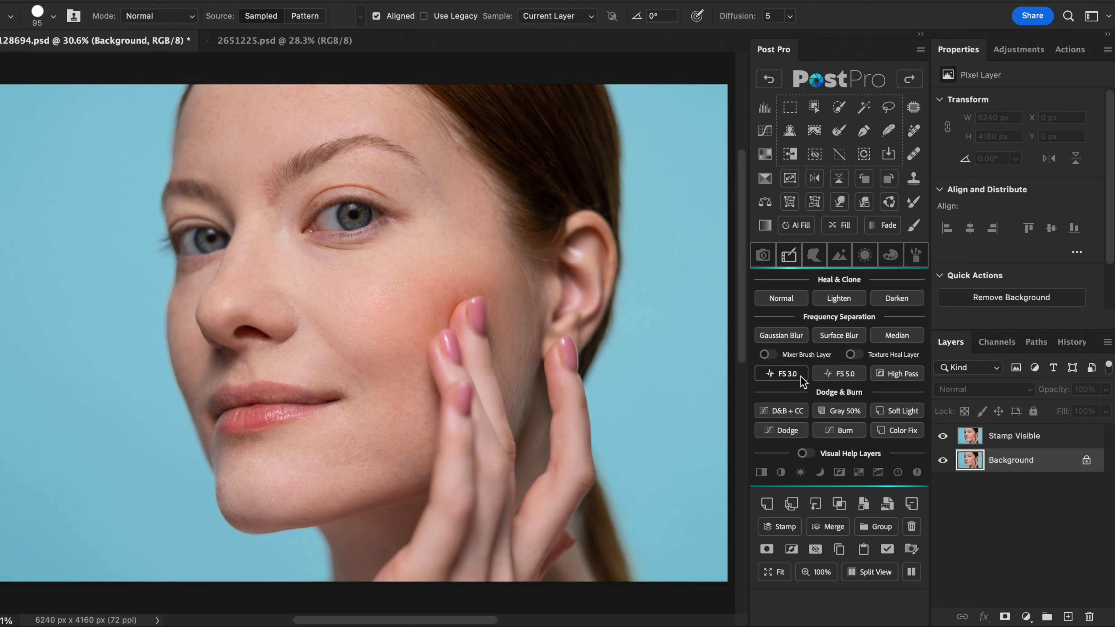
- Create an FS 3.0 frequency separation with Gaussian Blur radius 10.0 pixels and Surface Blur radius 30 pixels, threshold 15 levels
left_click(784, 373)
left_click(606, 241)
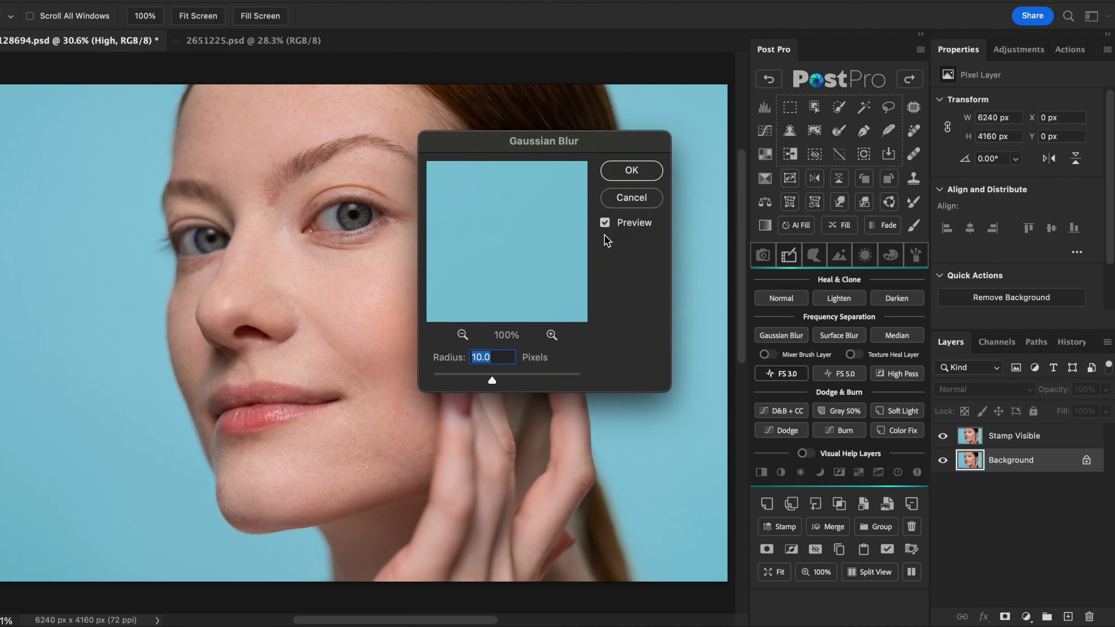
left_click(653, 177)
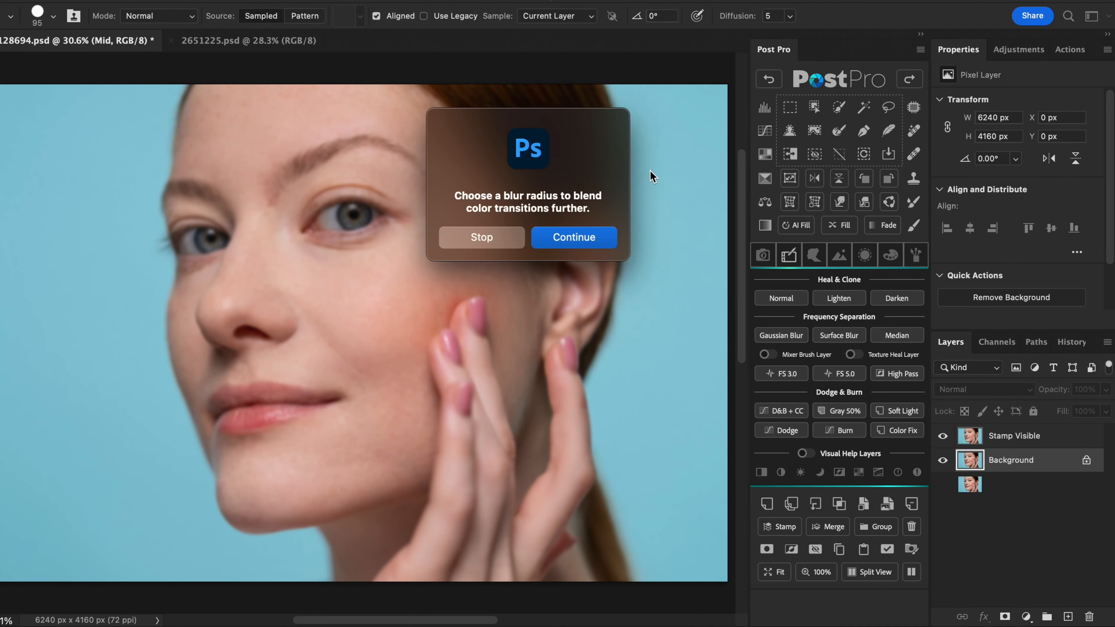
left_click(608, 242)
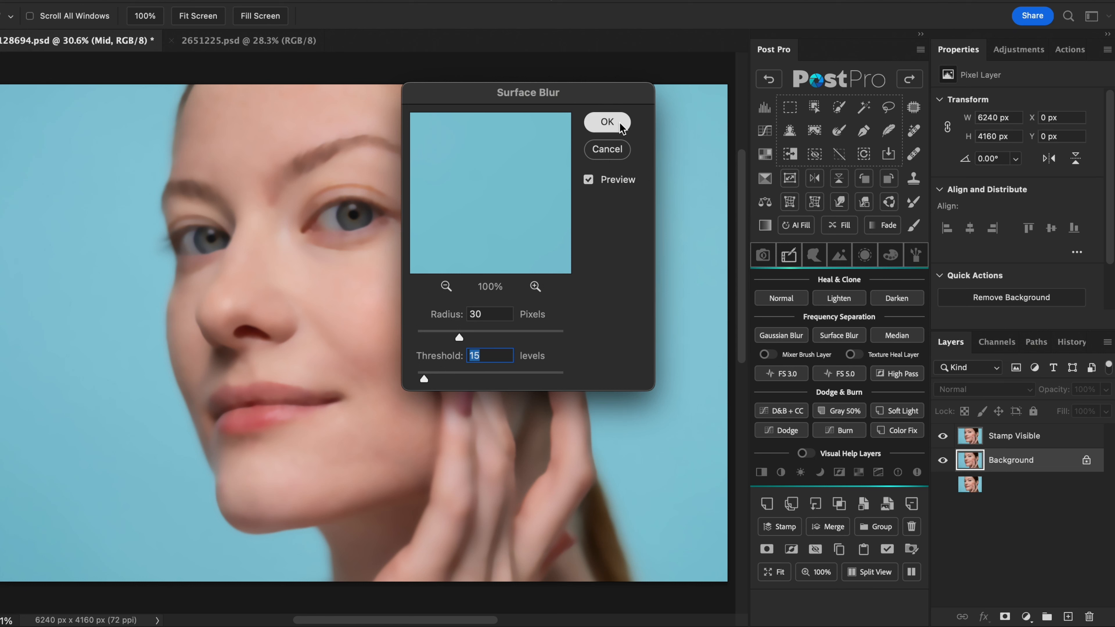
left_click(613, 128)
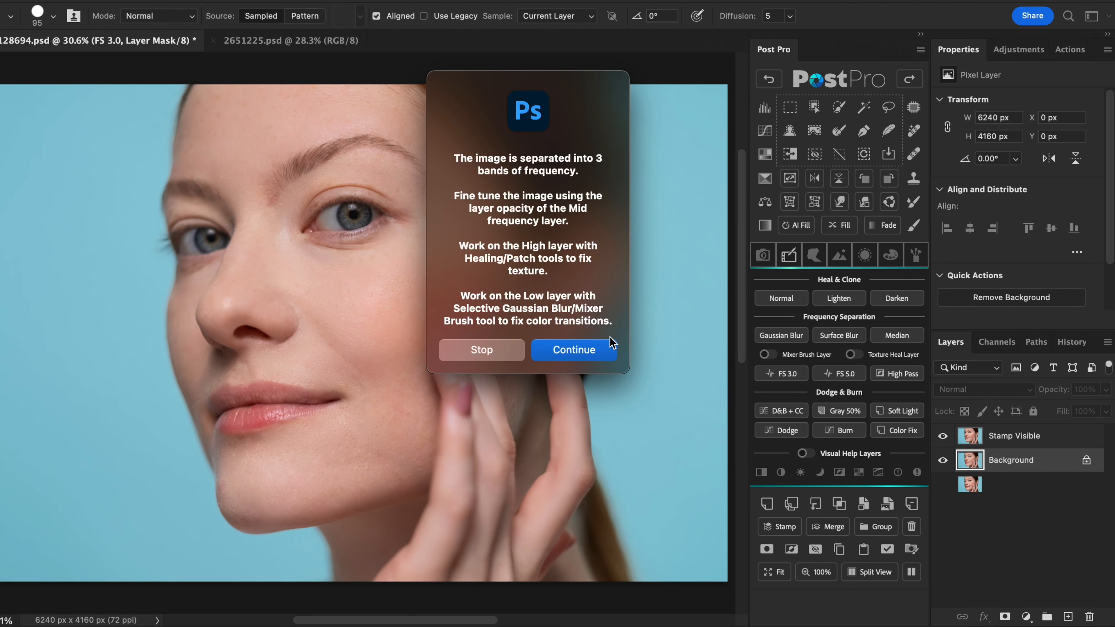
left_click(608, 352)
- Check the Mid layer's blending settings in the FS 3.0 group and delete the whole group
left_click(960, 436)
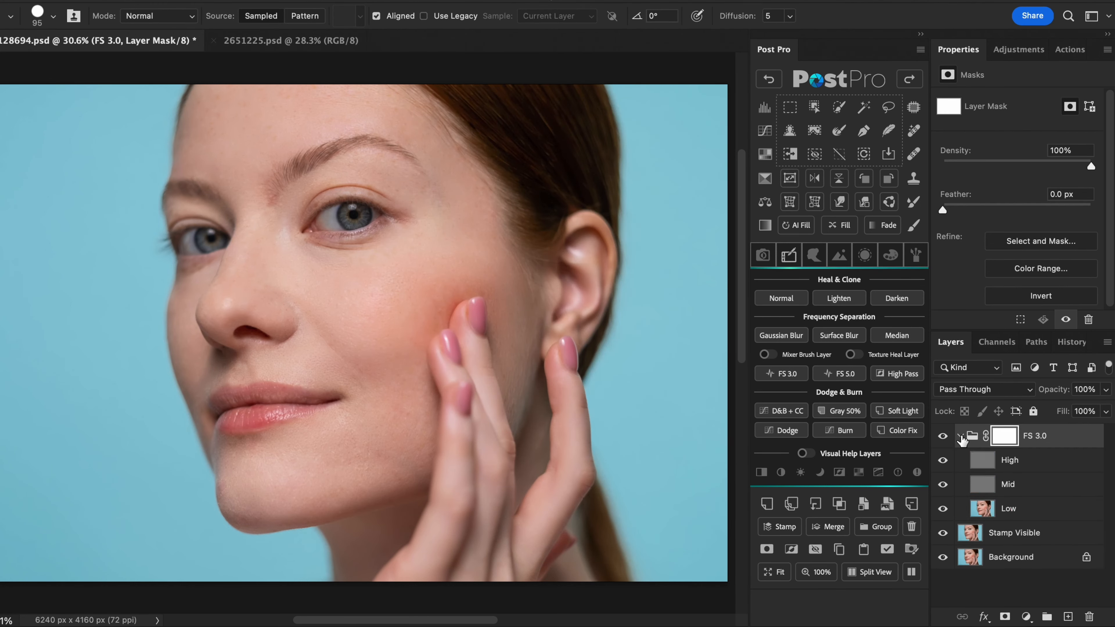
left_click(1043, 485)
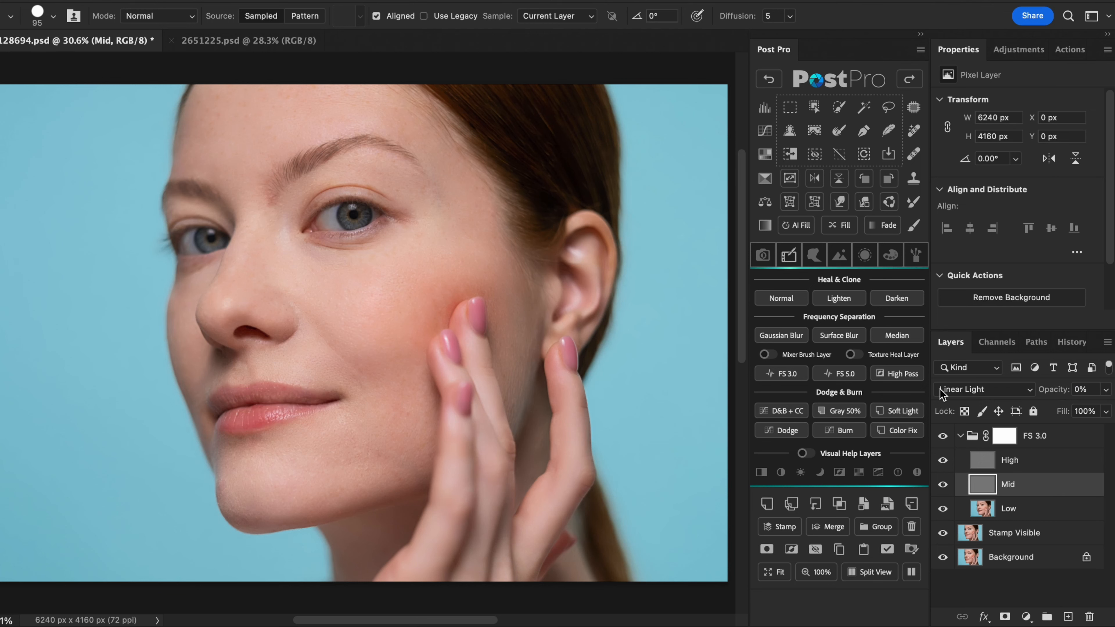
left_click(960, 436)
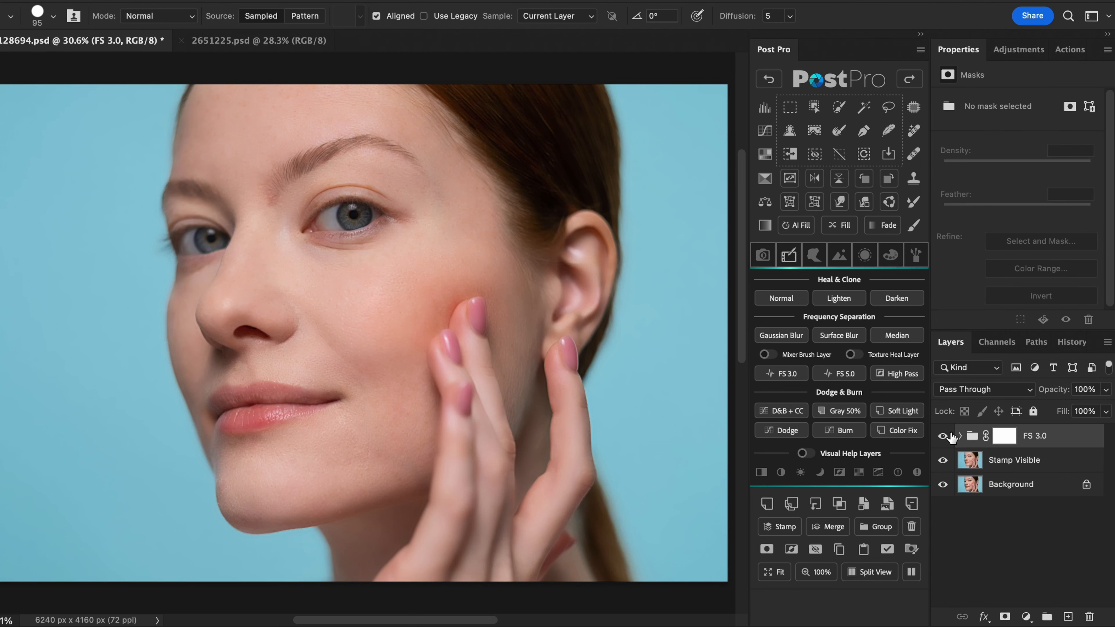
left_click(912, 526)
- Create an FS 5.0 frequency separation with Gaussian Blur 10.0 px, Surface Blur 30 px, and Surface Blur 60 px, both with threshold 15
left_click(861, 374)
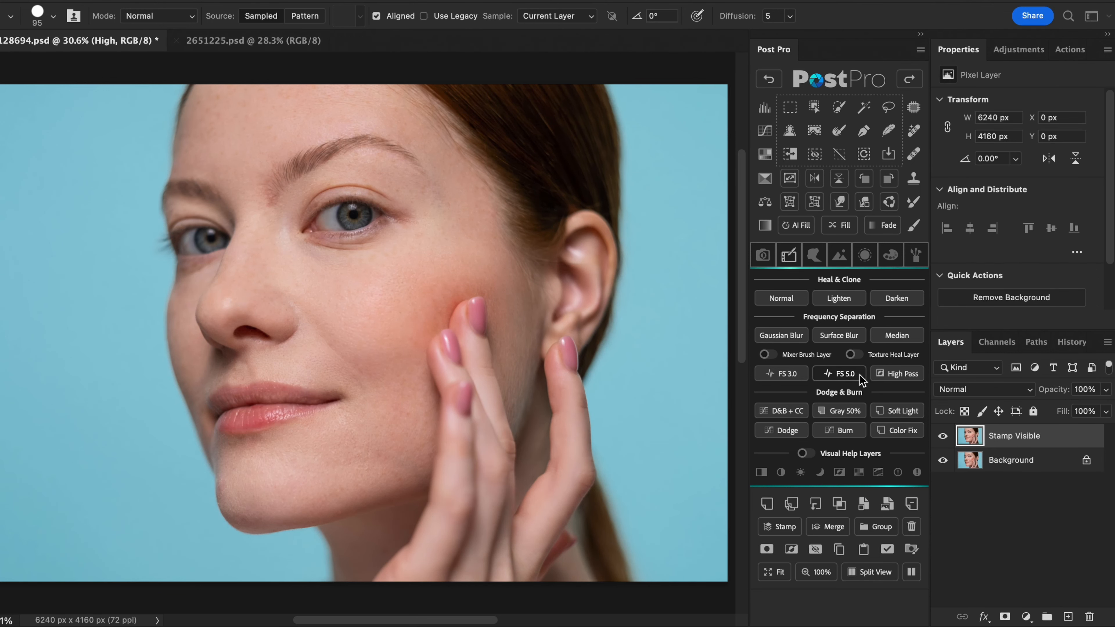
left_click(605, 246)
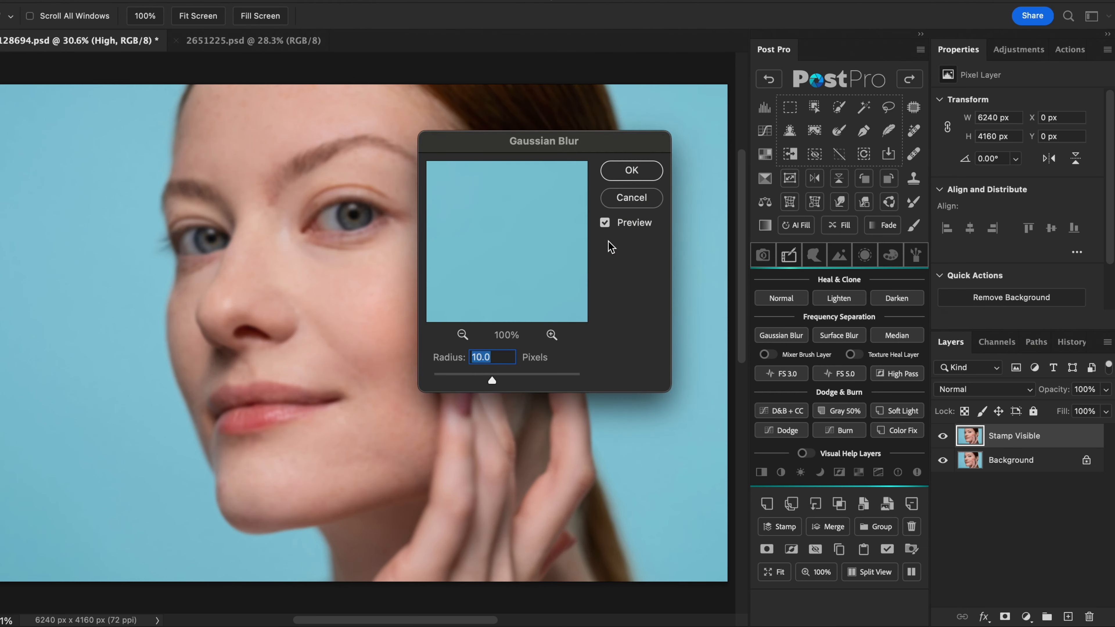
left_click(643, 172)
left_click(613, 239)
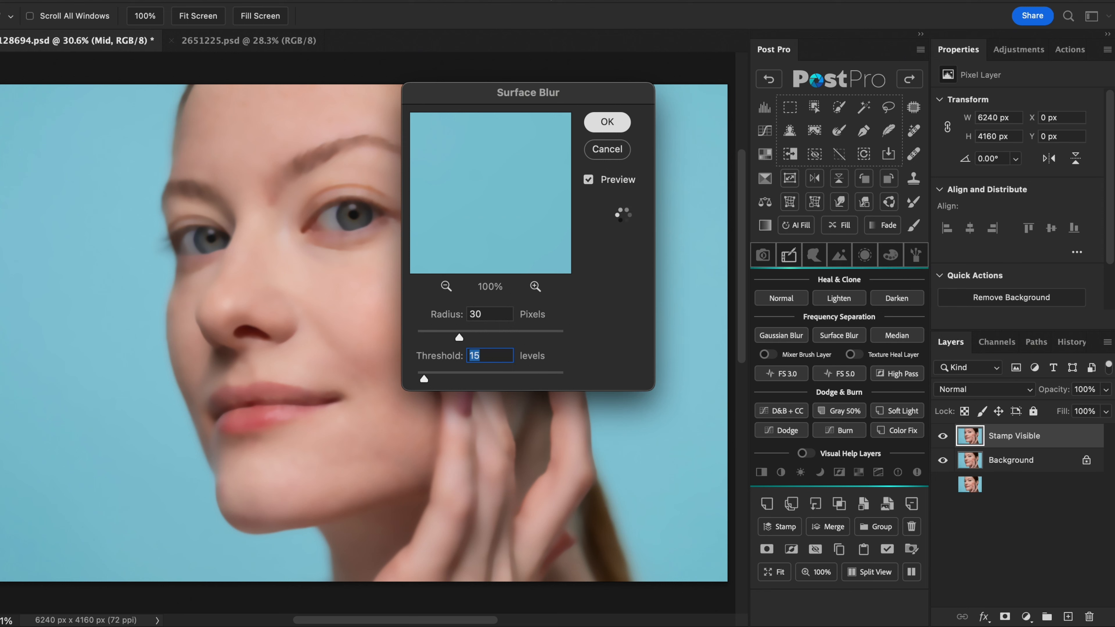
key("Return")
left_click(608, 239)
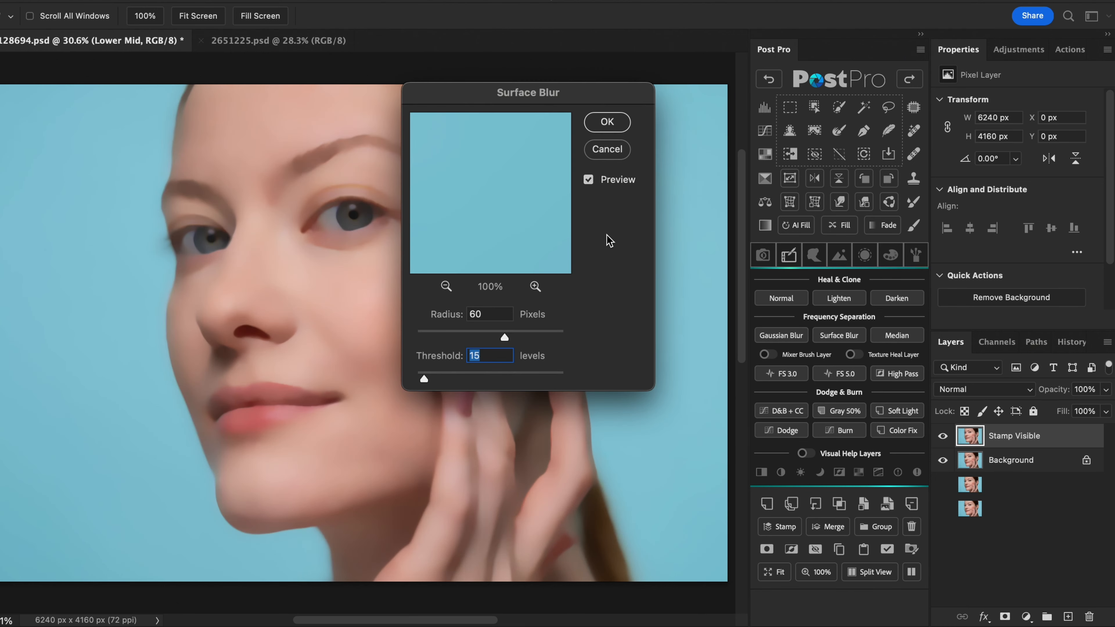
left_click(622, 127)
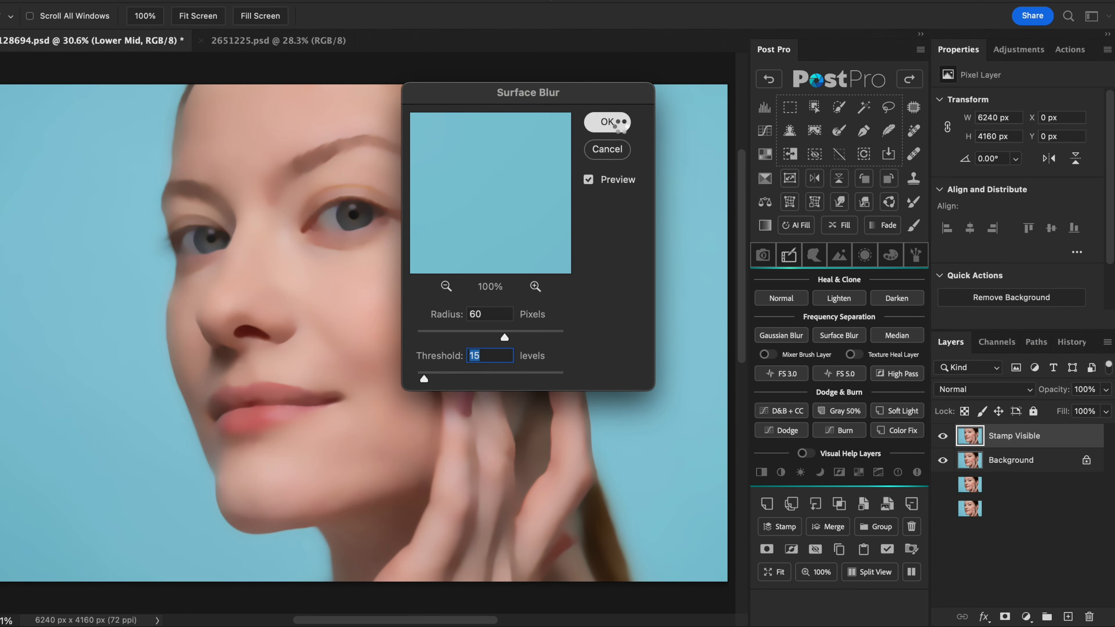
left_click(612, 332)
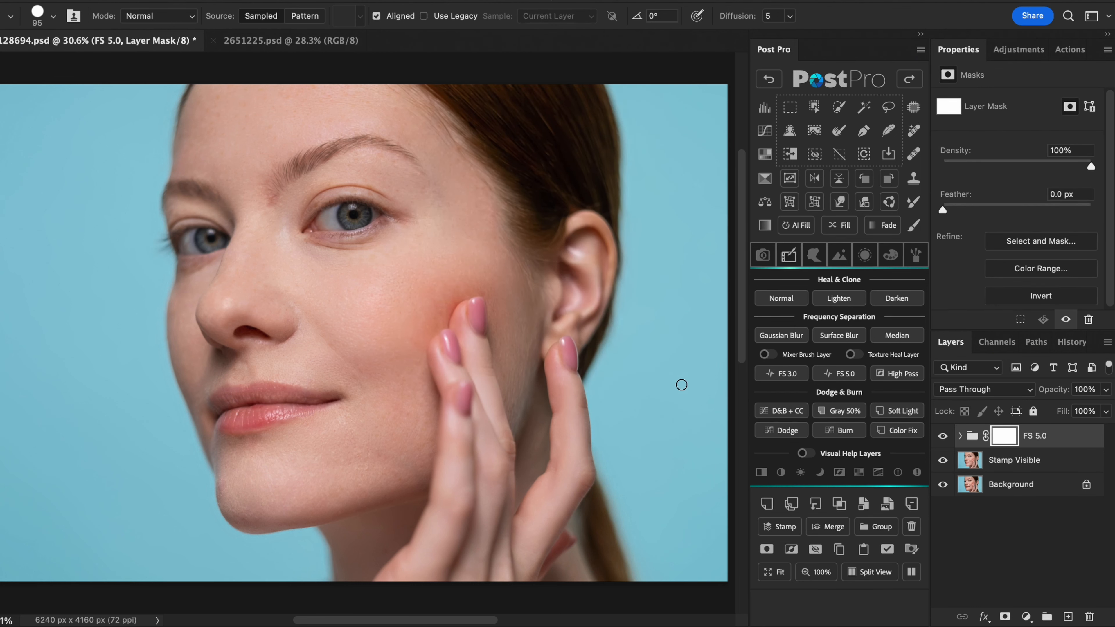
- Lower the opacity of the Mid and Lower Mid layers in FS 5.0 and restrict the group to midtones with Blend If
left_click(960, 436)
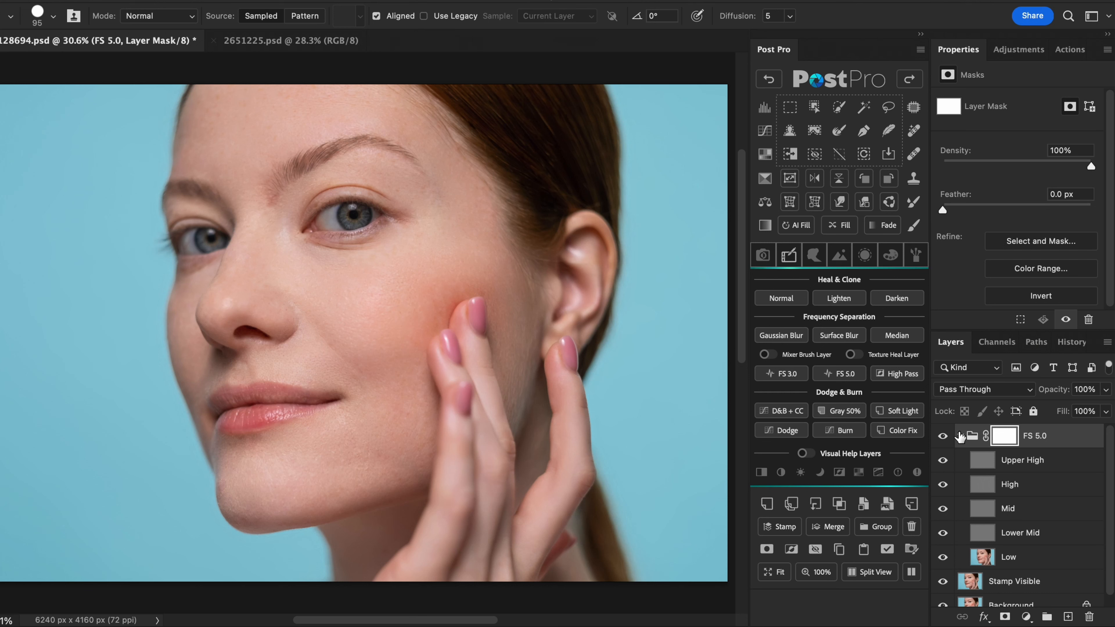
left_click(1040, 511)
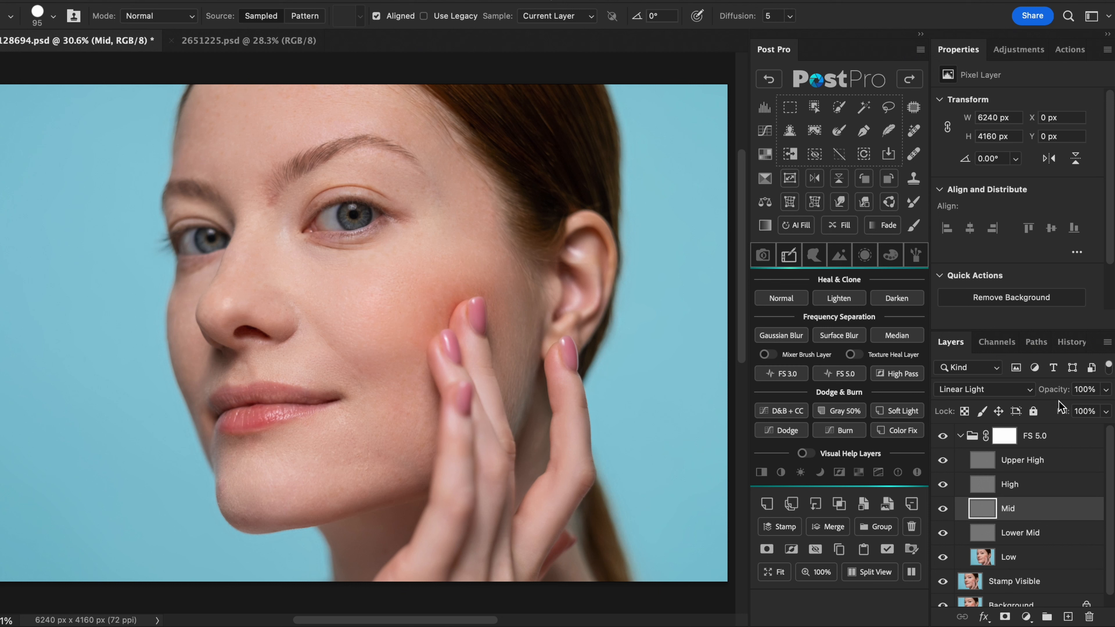
left_click_drag(1053, 390, 935, 395)
left_click(1043, 534)
left_click_drag(1053, 395, 1031, 392)
left_click(962, 438)
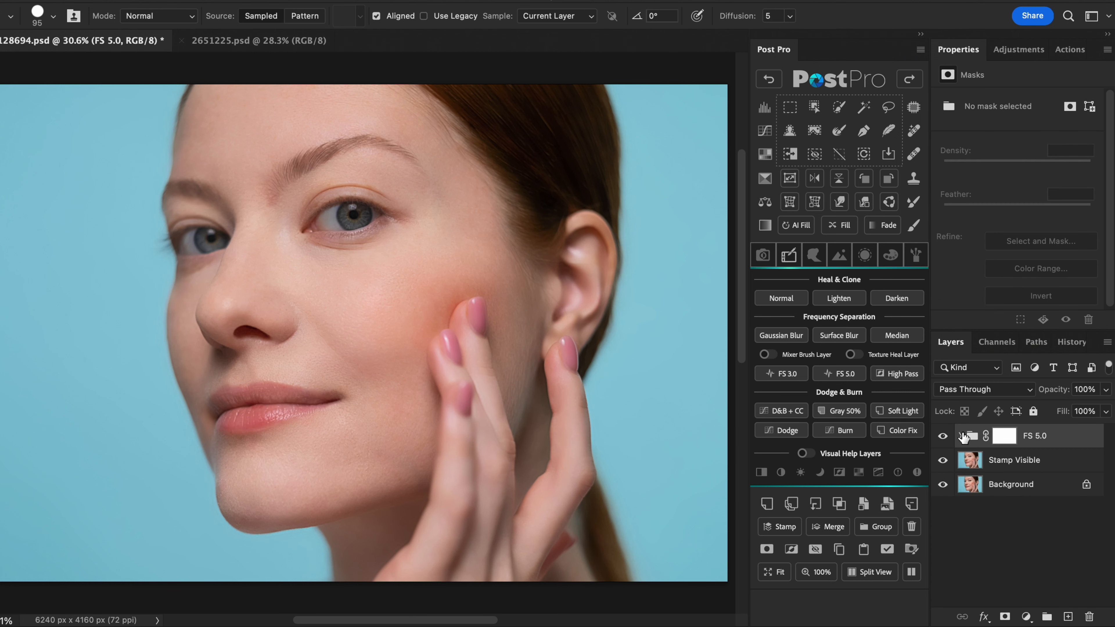
left_click(865, 256)
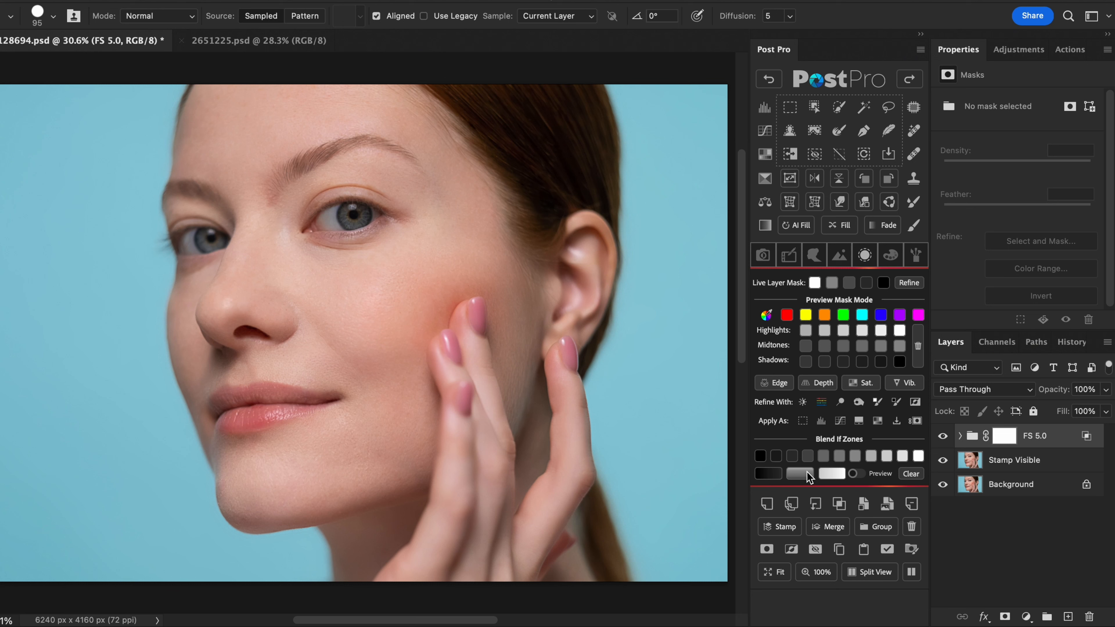
left_click(789, 256)
- Brush the effect off on the FS 5.0 mask over the eyes, lips, fingers and ear at 10% flow, and compare with the original
left_click(914, 225)
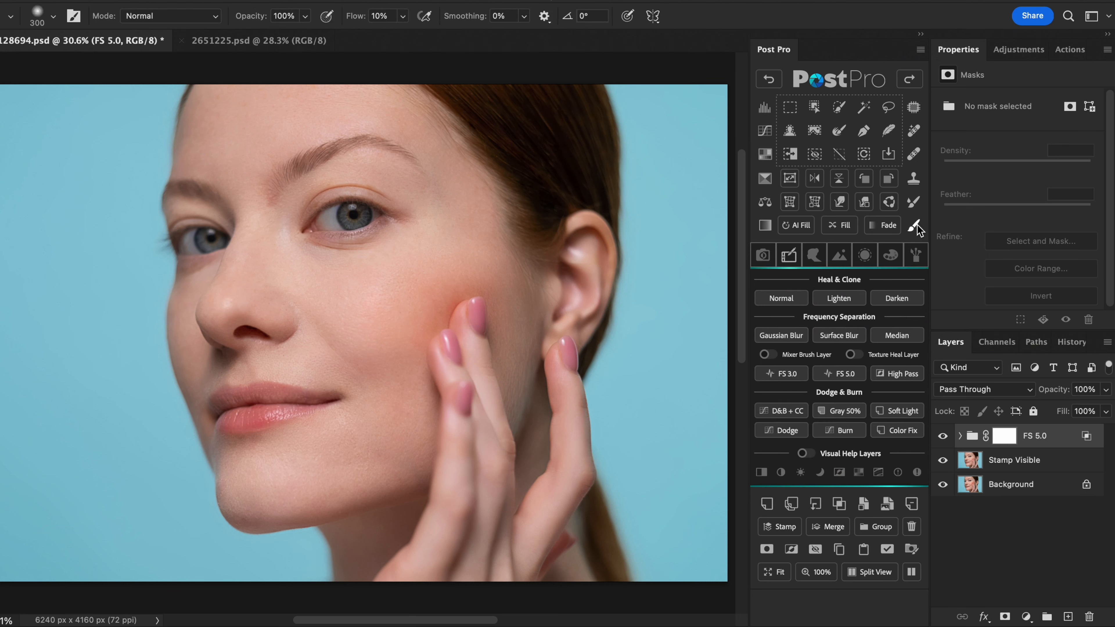
left_click(1005, 441)
left_click_drag(196, 221, 199, 216)
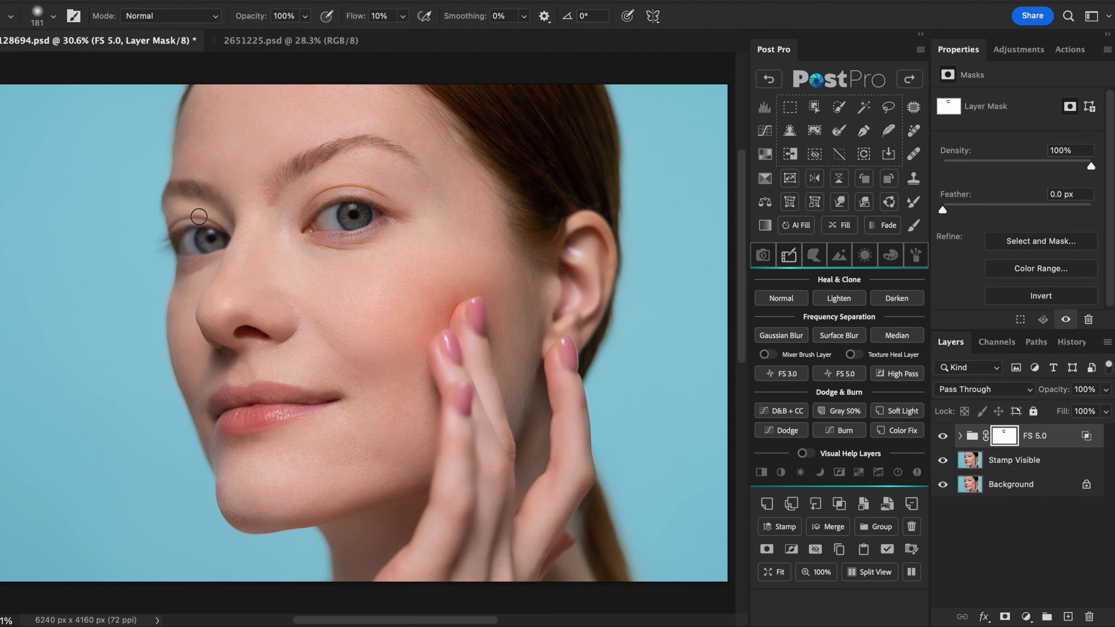
mouse_move(237, 398)
left_mouse_down()
mouse_move(312, 402)
mouse_move(301, 389)
mouse_move(226, 399)
left_mouse_up()
key("bracketright")
key("bracketright")
key("bracketright")
left_click_drag(476, 306, 494, 433)
left_click_drag(575, 278, 593, 261)
mouse_move(564, 386)
left_mouse_down()
mouse_move(507, 439)
mouse_move(467, 349)
left_mouse_up()
left_click(943, 485, "alt")
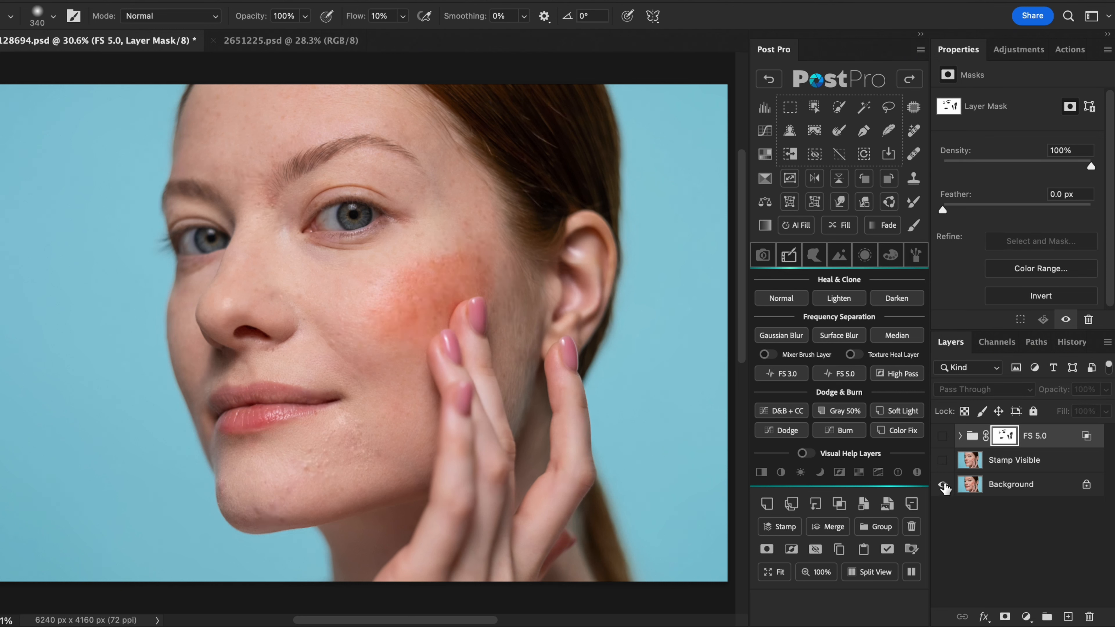
left_click(943, 485, "alt")
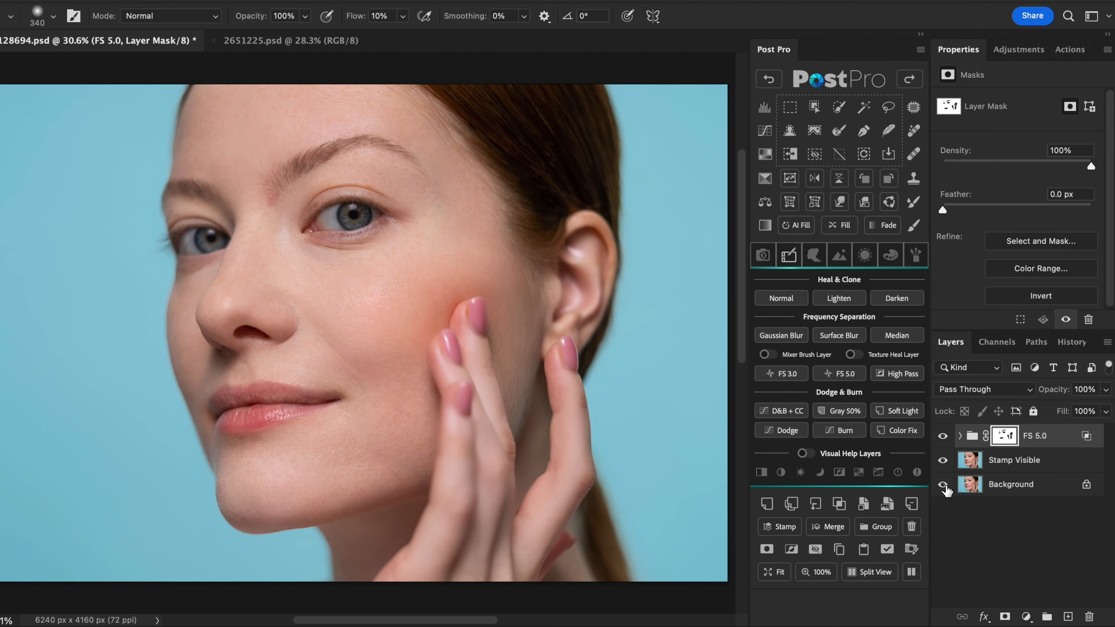
- Switch to 2651225.psd and create an FS 5.0 frequency separation with the final Surface Blur at radius 60 pixels and threshold 15 levels
left_click(303, 42)
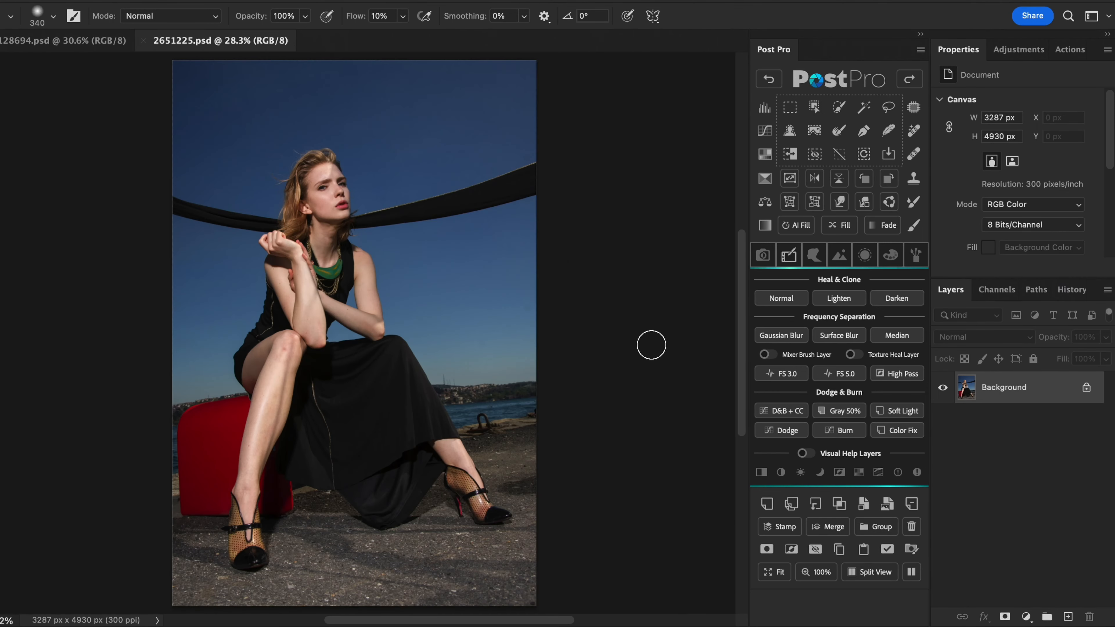
left_click(851, 374)
left_click(601, 242)
left_click(684, 159)
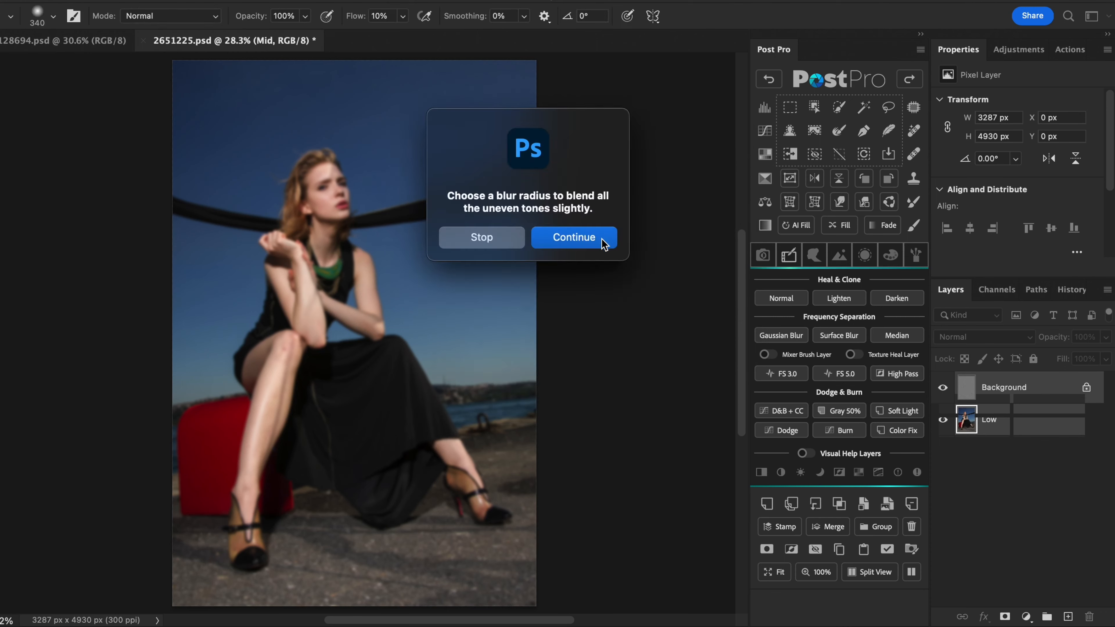
left_click(604, 241)
left_click(619, 129)
left_click(601, 241)
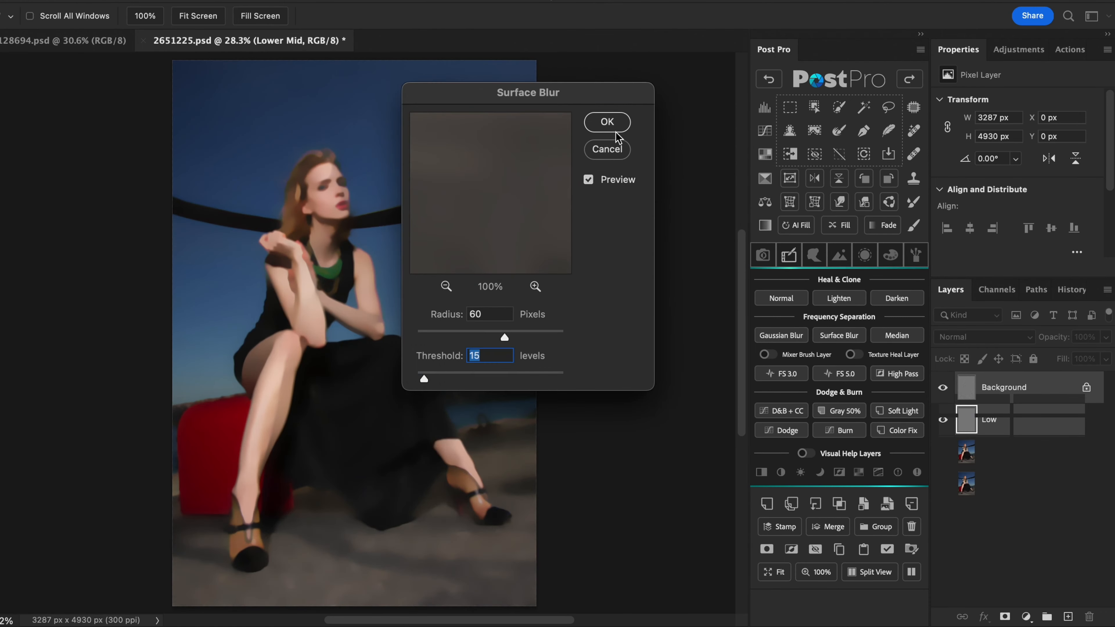
left_click(611, 123)
left_click(611, 338)
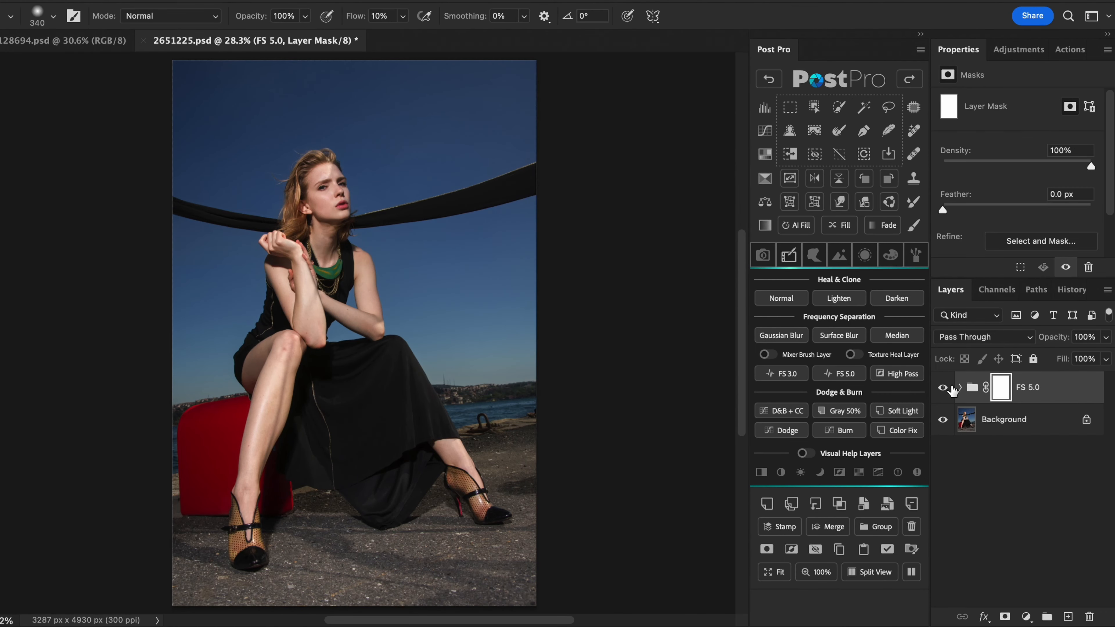
- Expand the FS 5.0 group, hide the Upper High, High, Mid and Lower Mid layers, and select the Low layer
left_click(961, 388)
left_click_drag(942, 419, 943, 515)
left_click(1041, 549)
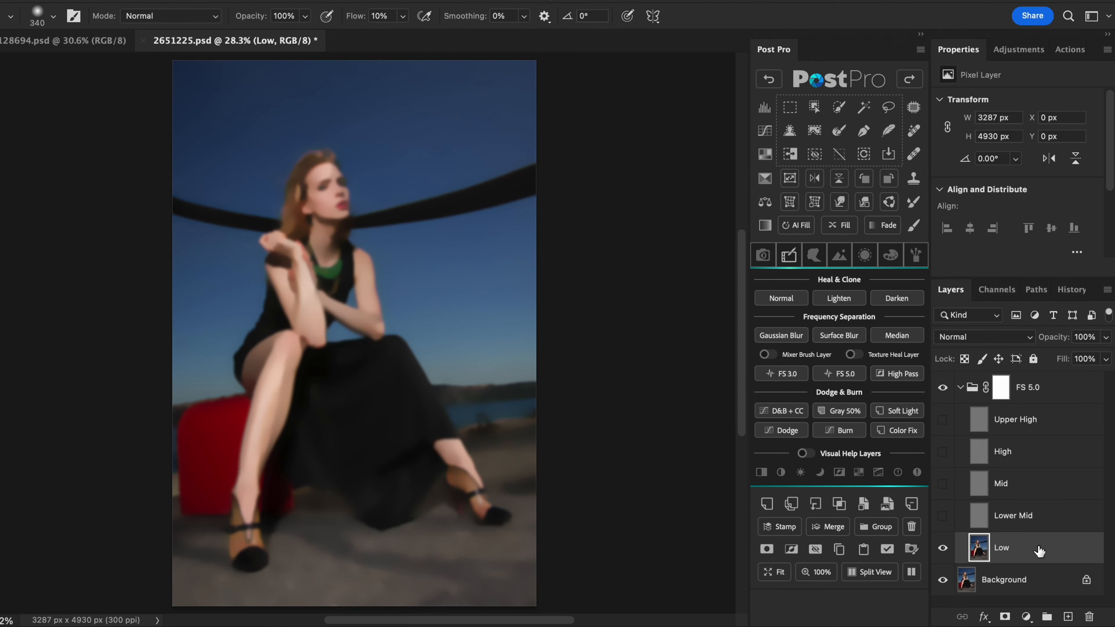
- Lasso the highlight along the model's shin on the Low layer and feather the selection with a larger blur radius than 5 pixels
left_click(888, 107)
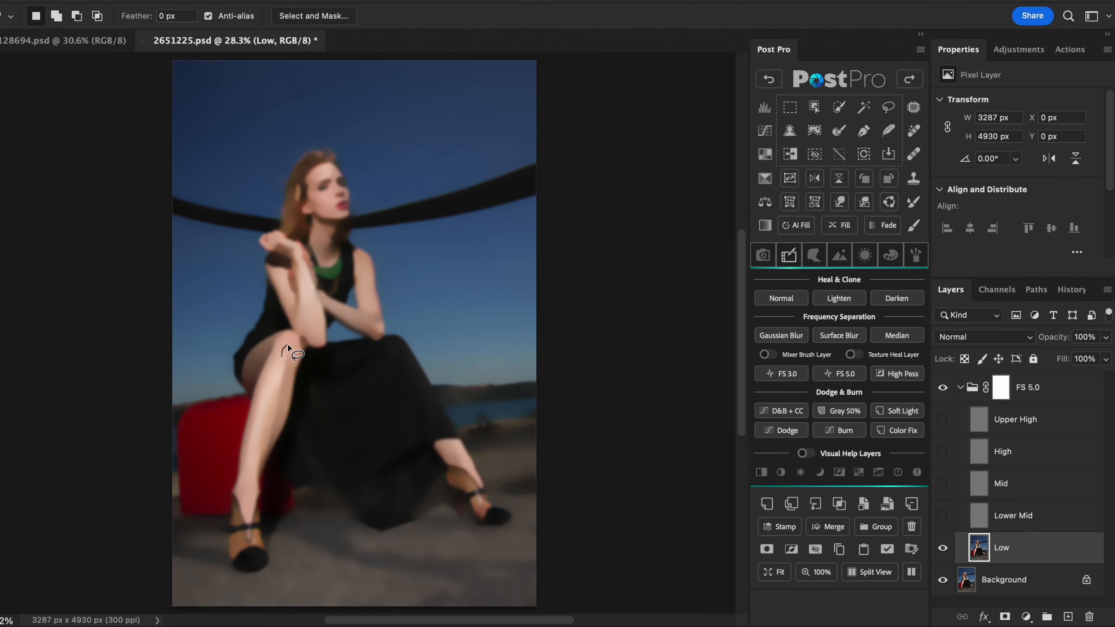
mouse_move(279, 407)
left_mouse_down()
mouse_move(271, 456)
mouse_move(257, 411)
mouse_move(267, 387)
left_mouse_up()
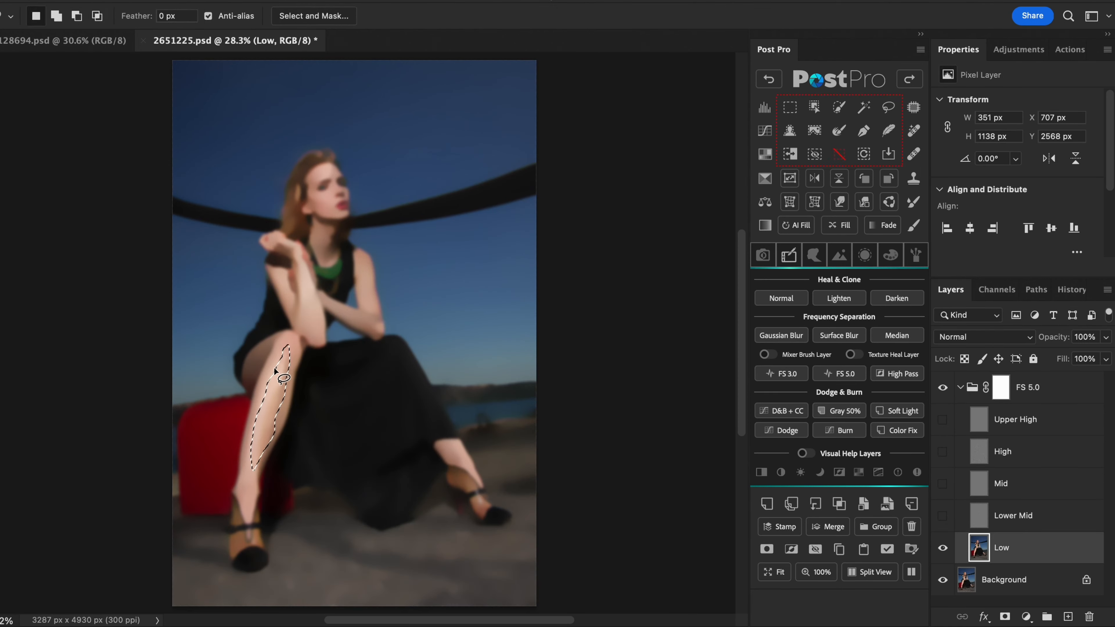
left_click(886, 130)
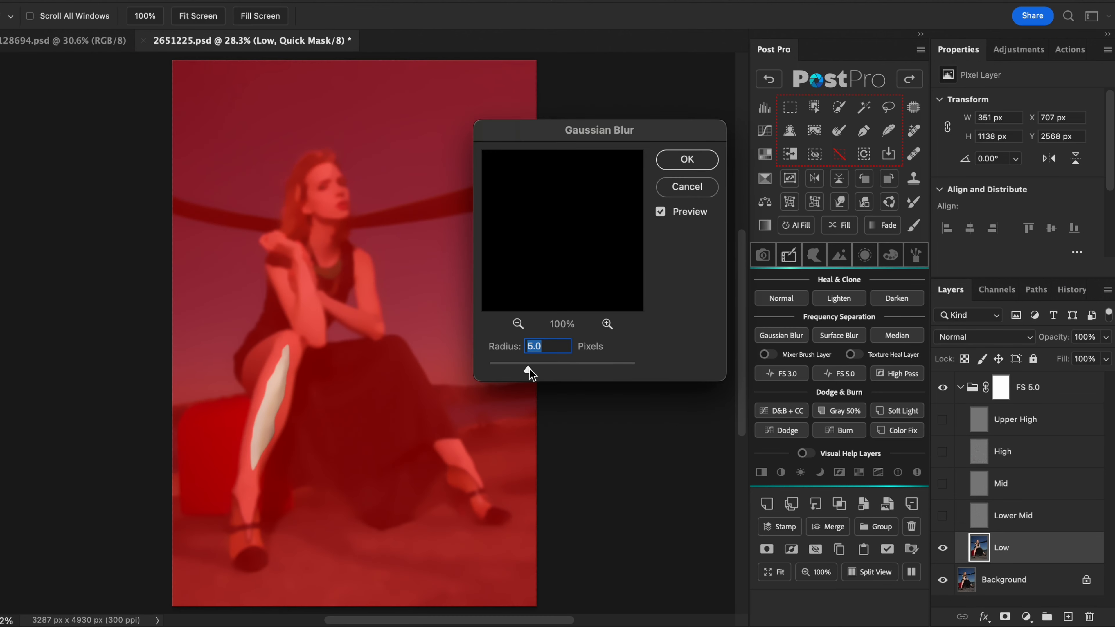
left_click_drag(530, 368, 560, 370)
left_click(687, 160)
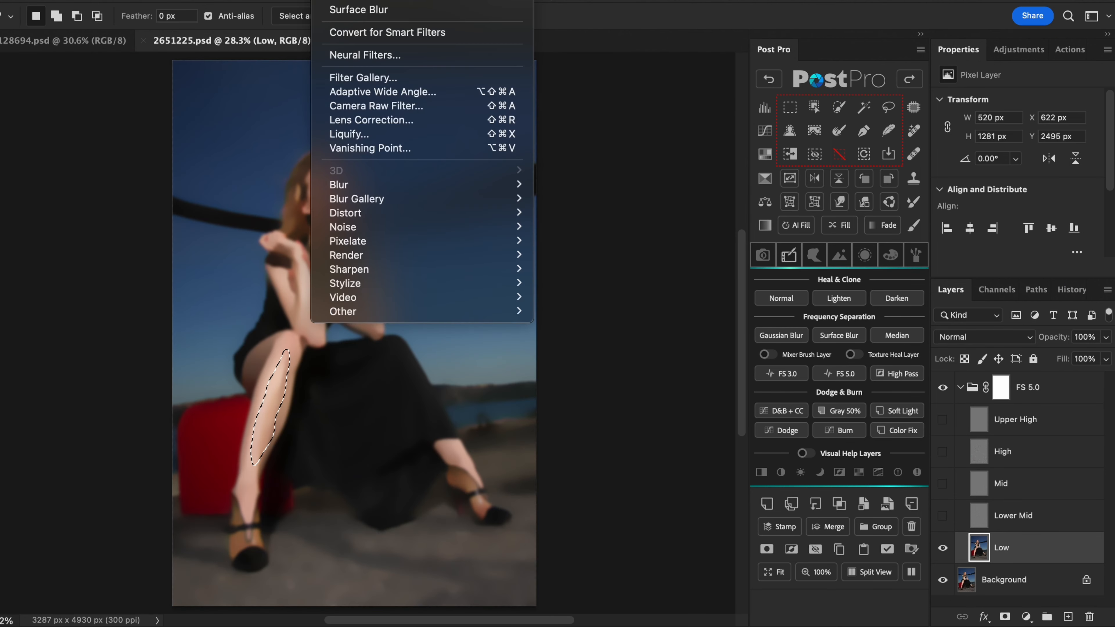
- Apply a Gaussian Blur of about 32 pixels to the selected shin area, deselect it and activate the Mixer Brush
mouse_move(395, 184)
left_click(582, 240)
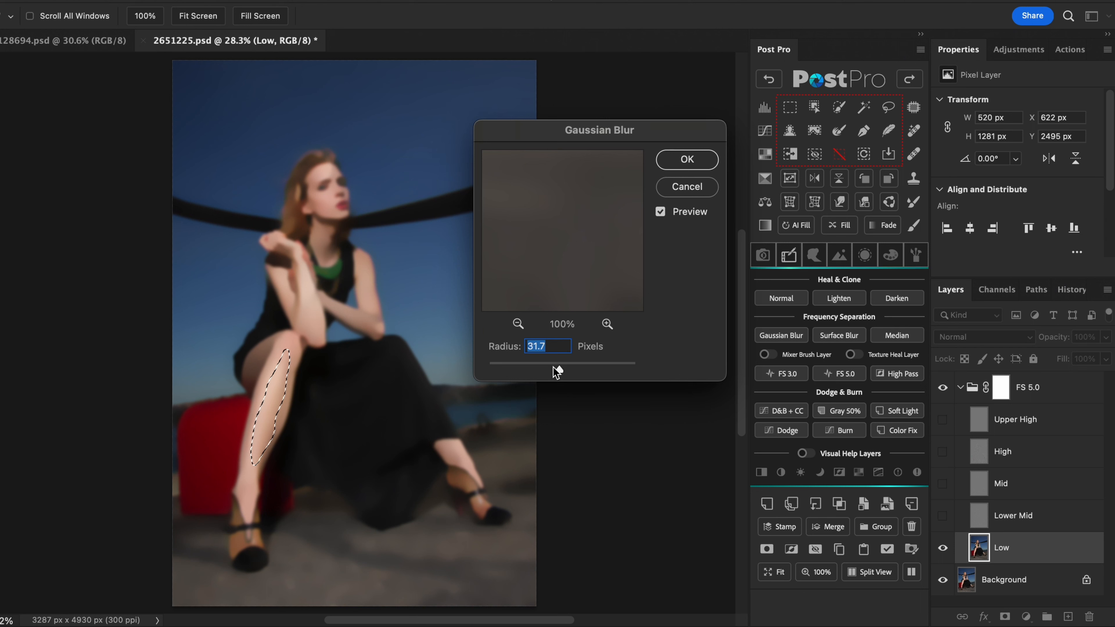
mouse_move(555, 370)
left_mouse_down()
mouse_move(537, 368)
mouse_move(560, 369)
left_mouse_up()
left_click(682, 161)
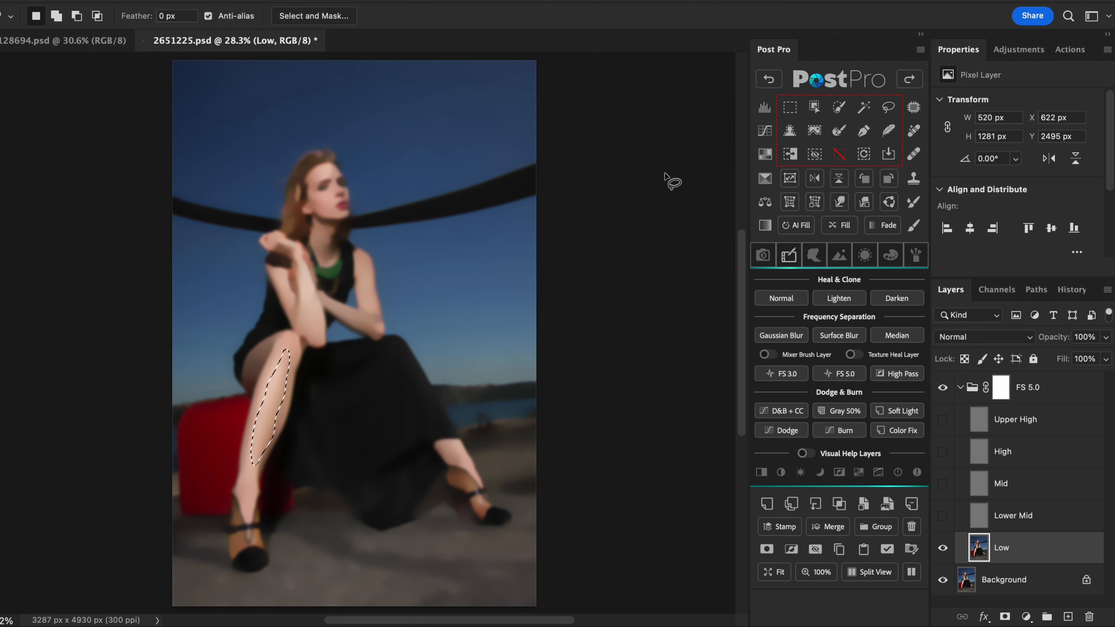
left_click(838, 153)
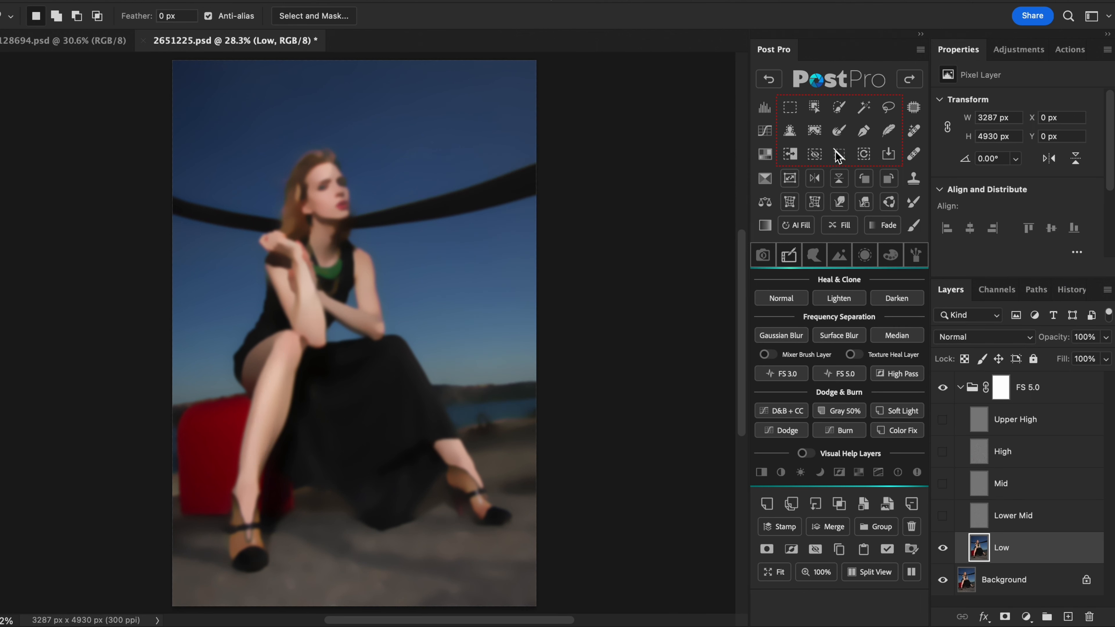
left_click(913, 203)
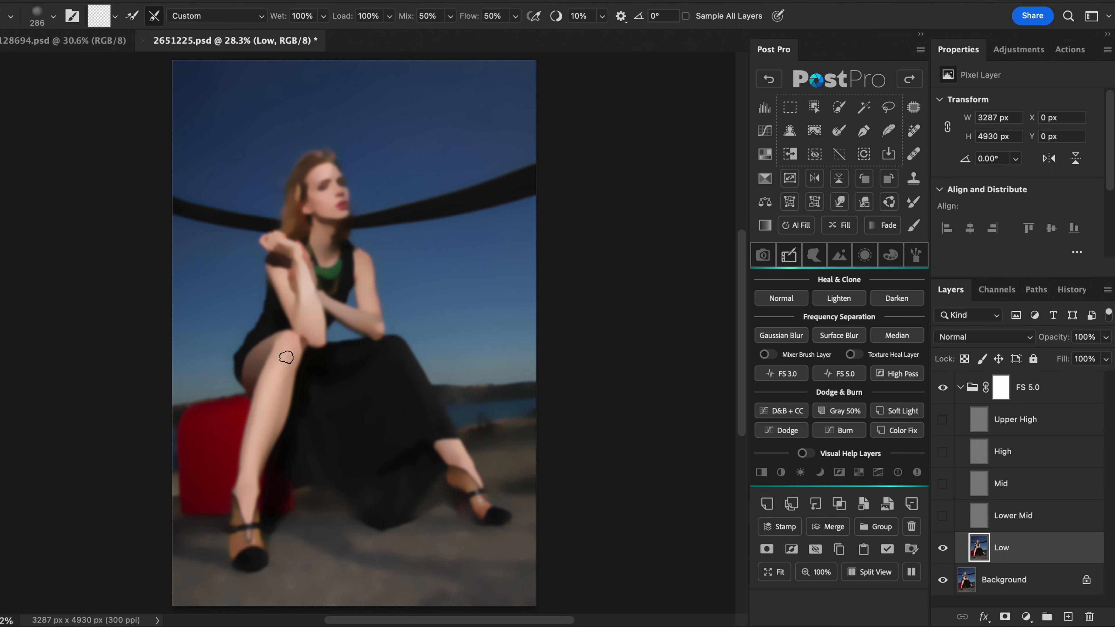
- Show the High layer and use the Patch tool to outline and fill a blemish area of about 77 × 75 px on the knee
left_click(943, 452)
left_click(1012, 452)
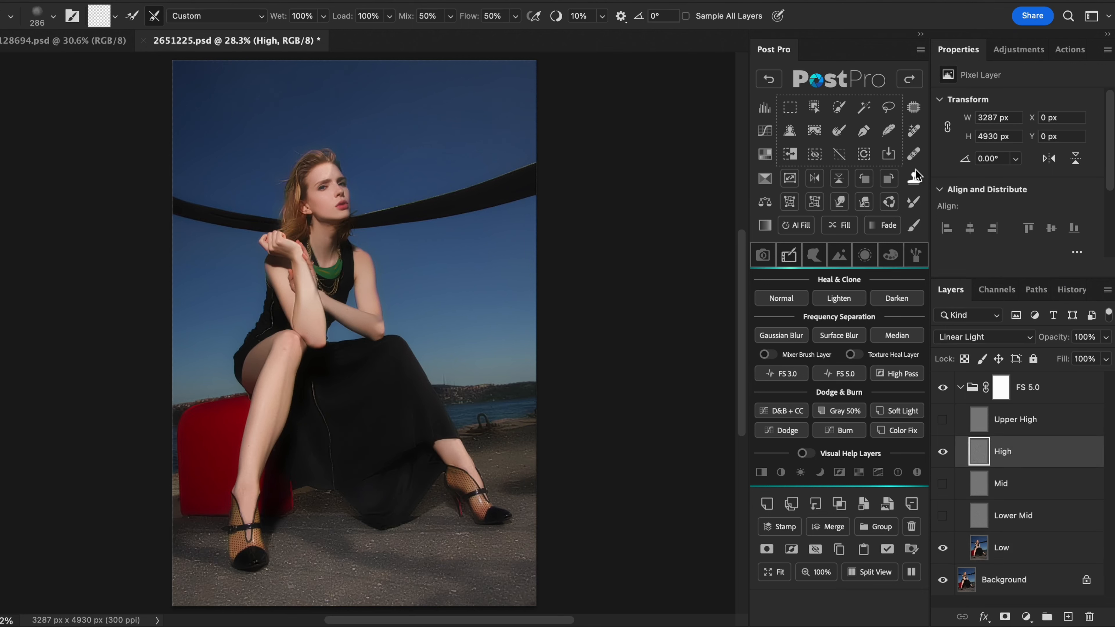
left_click(914, 107)
scroll(322, 276, "up", 3)
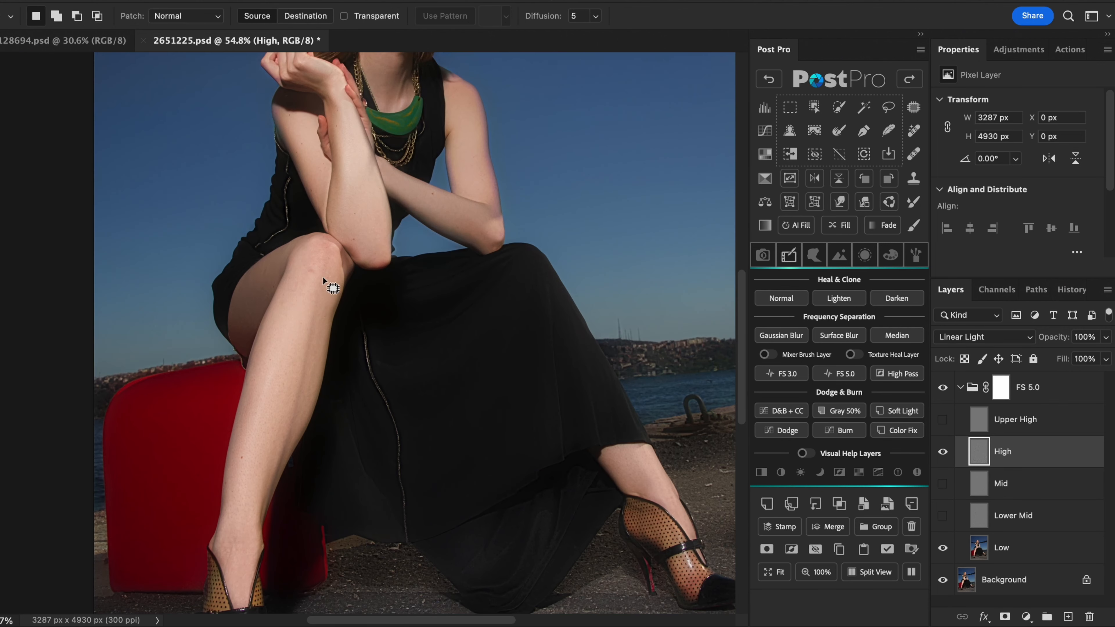
mouse_move(323, 278)
left_mouse_down()
mouse_move(282, 503)
mouse_move(319, 304)
mouse_move(281, 358)
mouse_move(307, 274)
left_mouse_up()
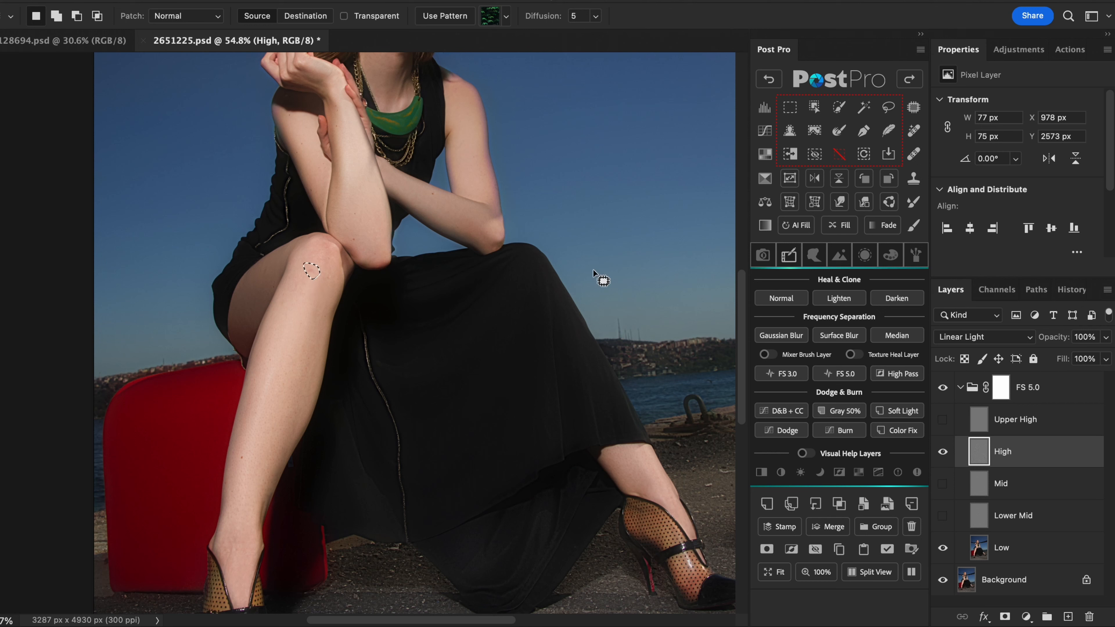
left_click(832, 226)
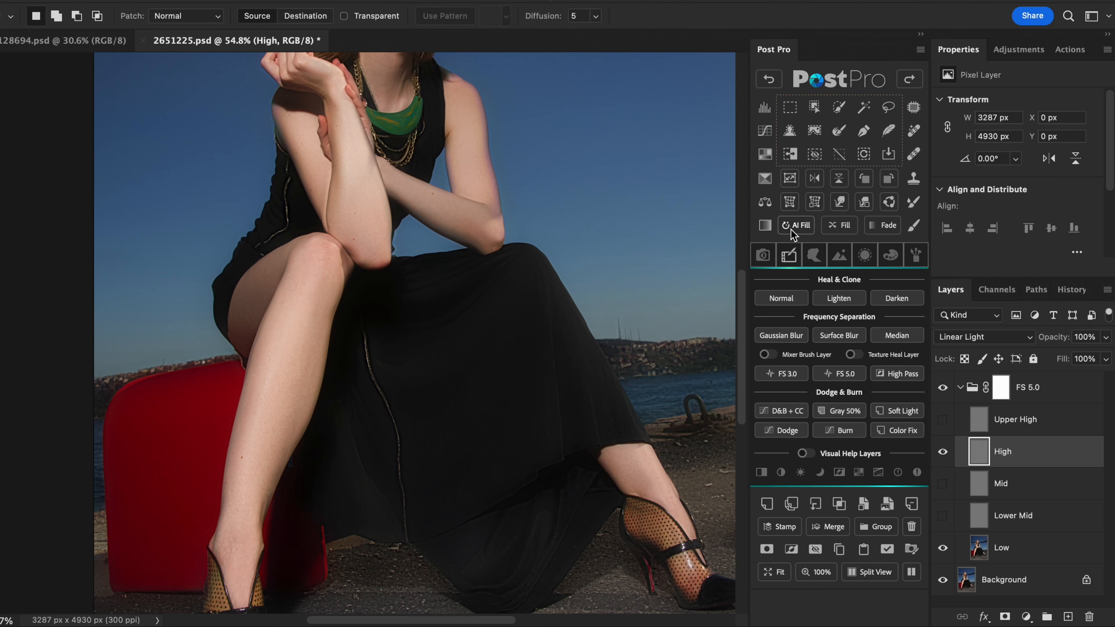
- Show the Upper High, Mid and Lower Mid layers, and reduce the opacity of Lower Mid and of Mid, with Mid at 45%
left_click(943, 419)
left_click(943, 483)
left_click(942, 516)
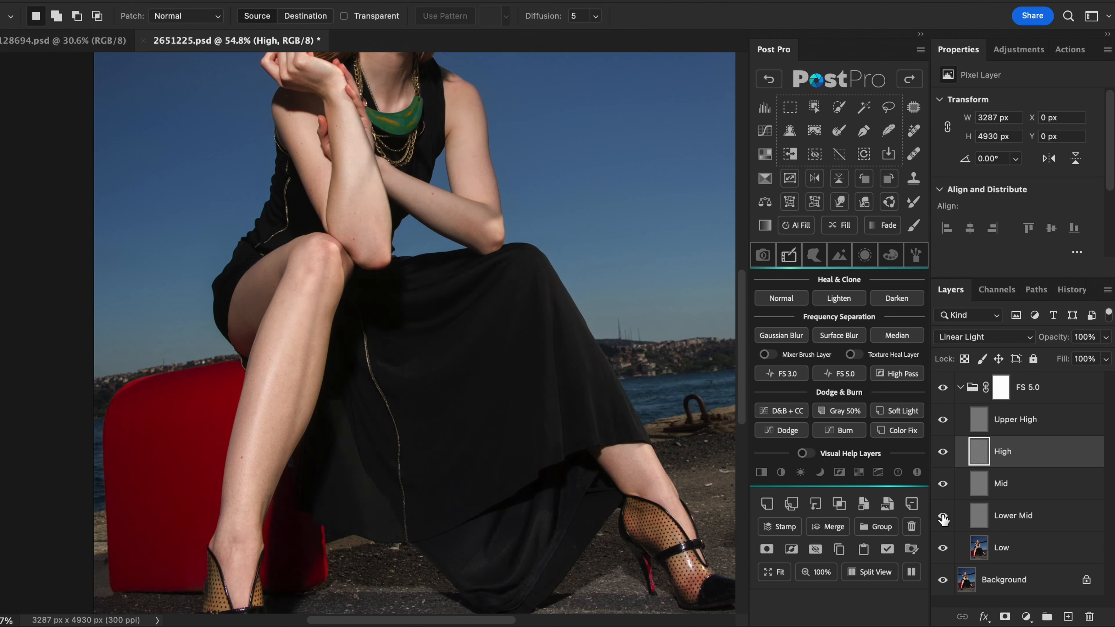
left_click(1072, 485)
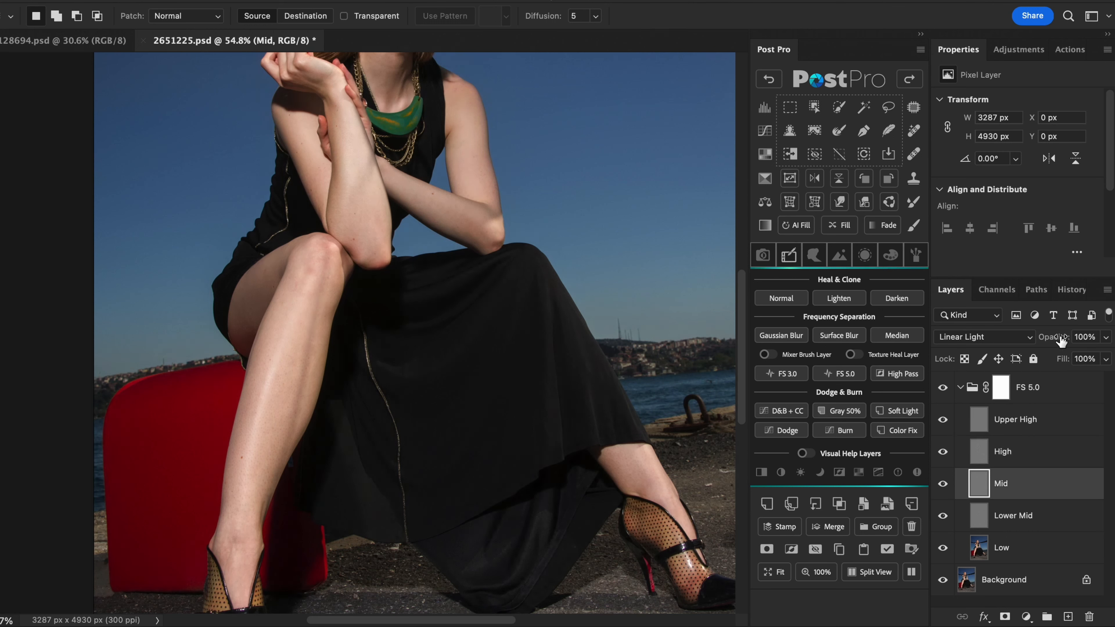
left_click(1061, 522)
left_click(1045, 488)
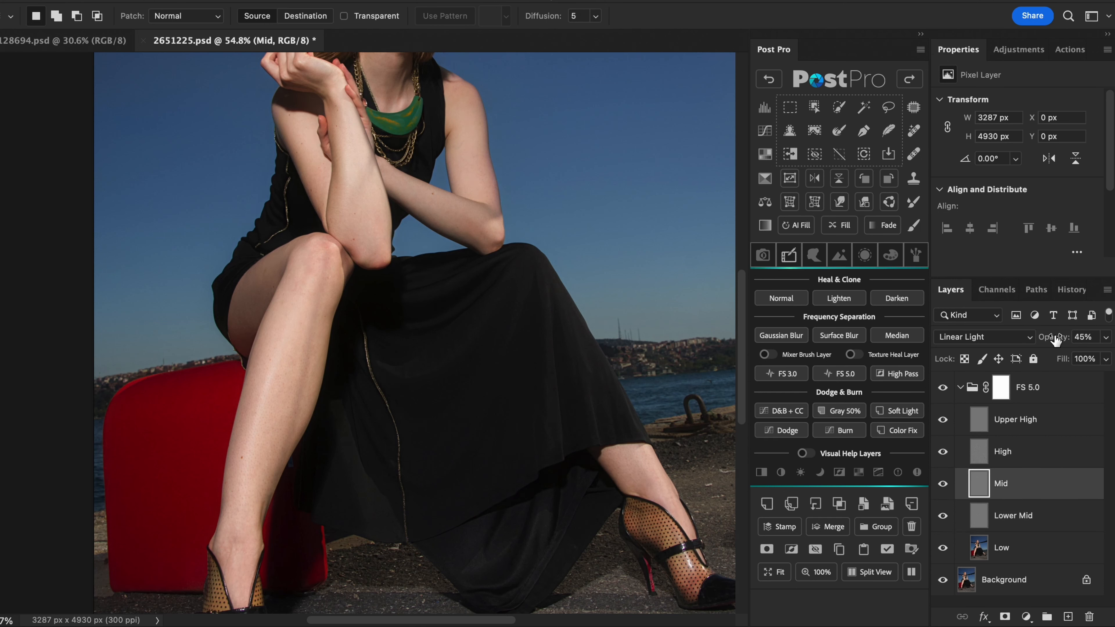
- Collapse the FS 5.0 group and toggle its visibility to compare the retouched legs with the original
left_click(960, 387)
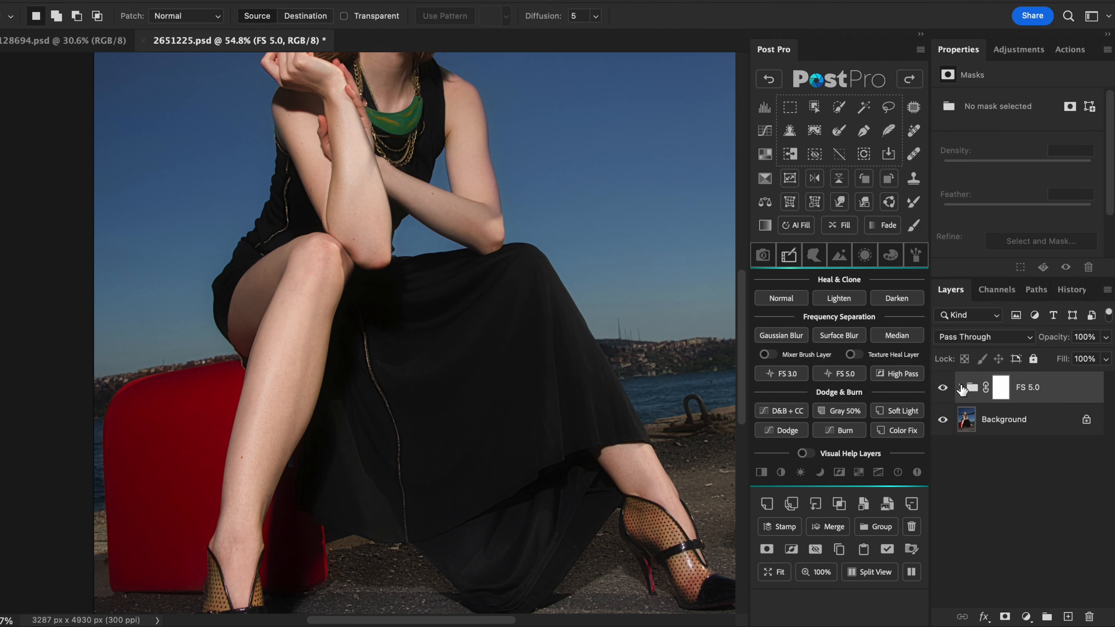
left_click(943, 389)
left_click(944, 388)
left_click(943, 389)
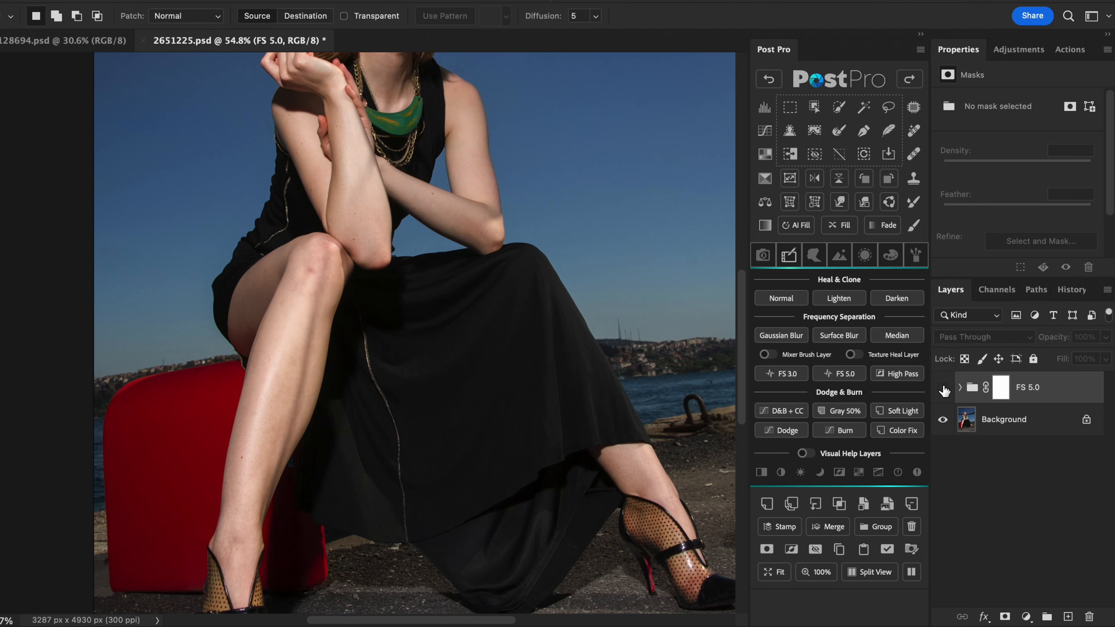
- Show the FS 5.0 group and add an Inverted High Pass layer, accepting the preset High Pass and Gaussian Blur radii
left_click(943, 389)
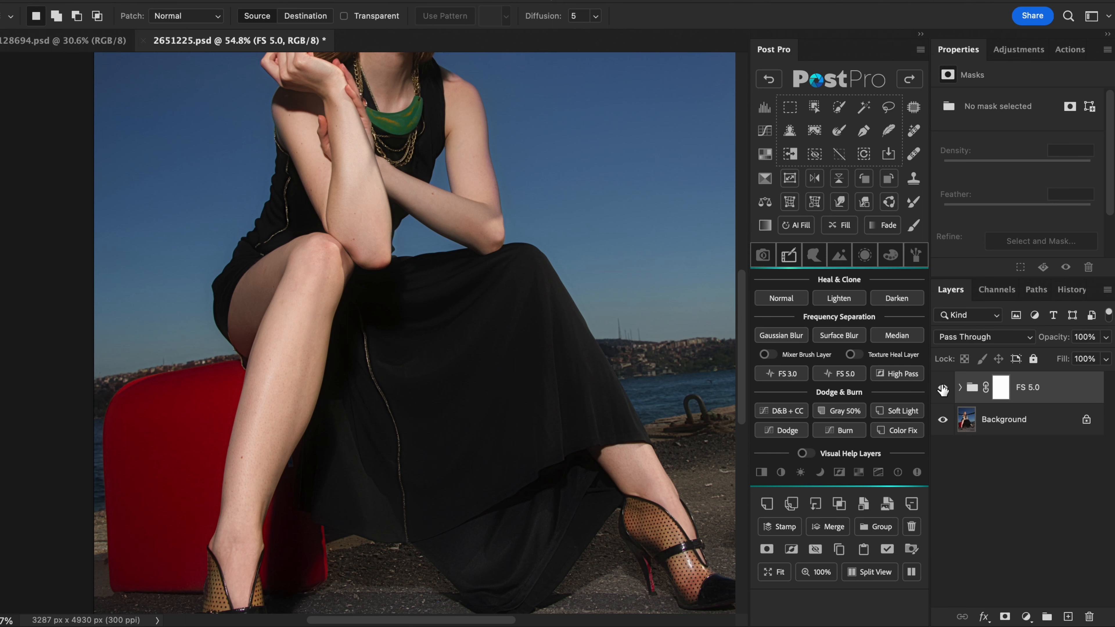
left_click(906, 378)
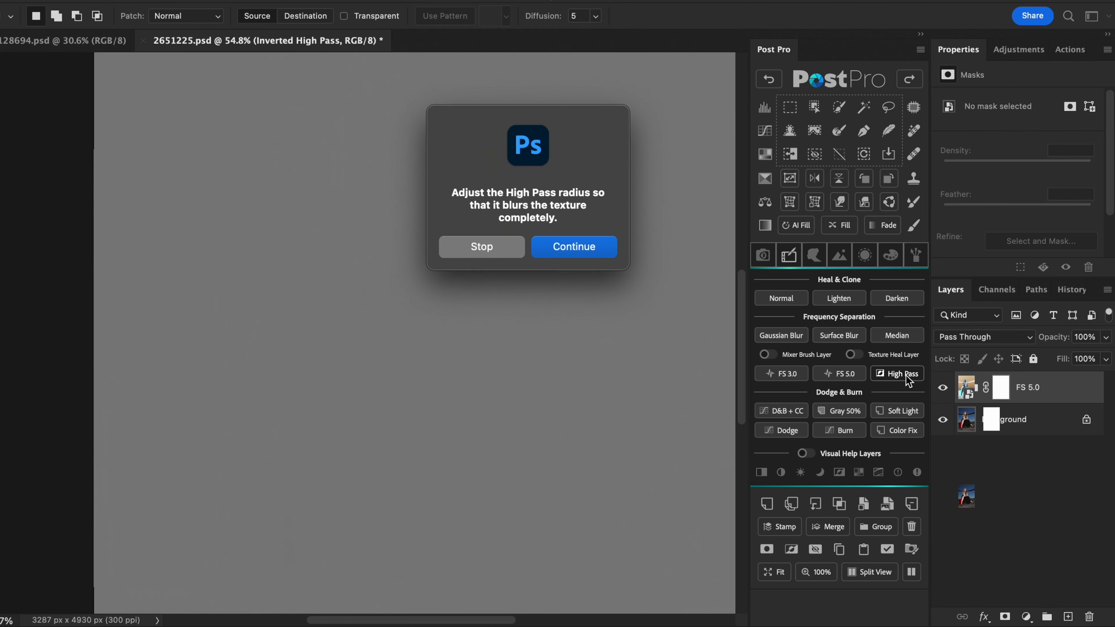
left_click(601, 247)
left_click(634, 140)
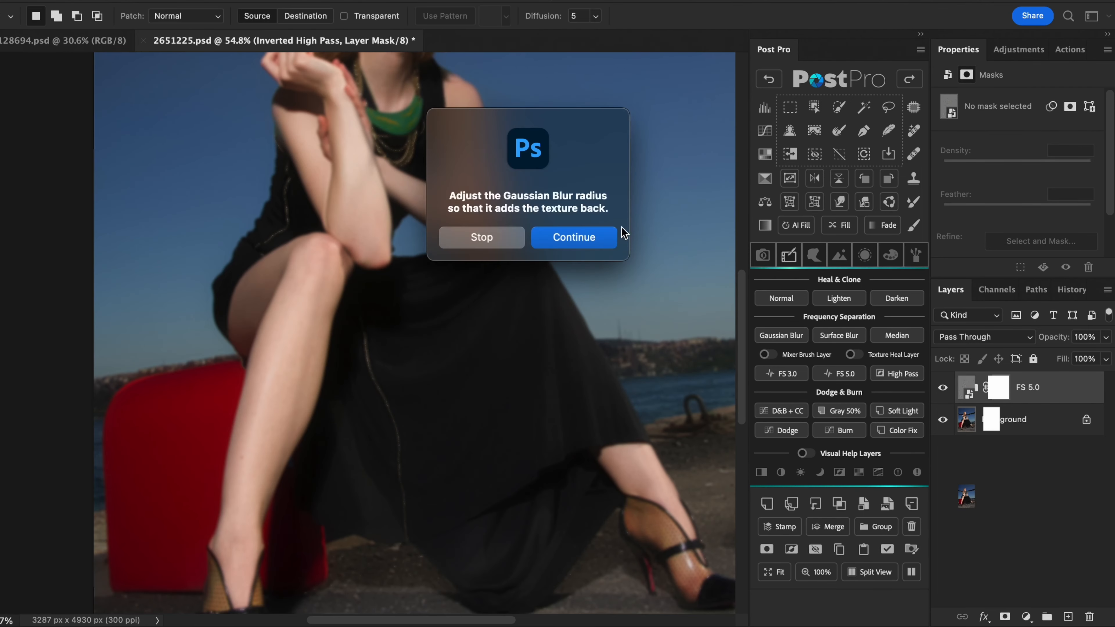
left_click(608, 241)
left_click(695, 160)
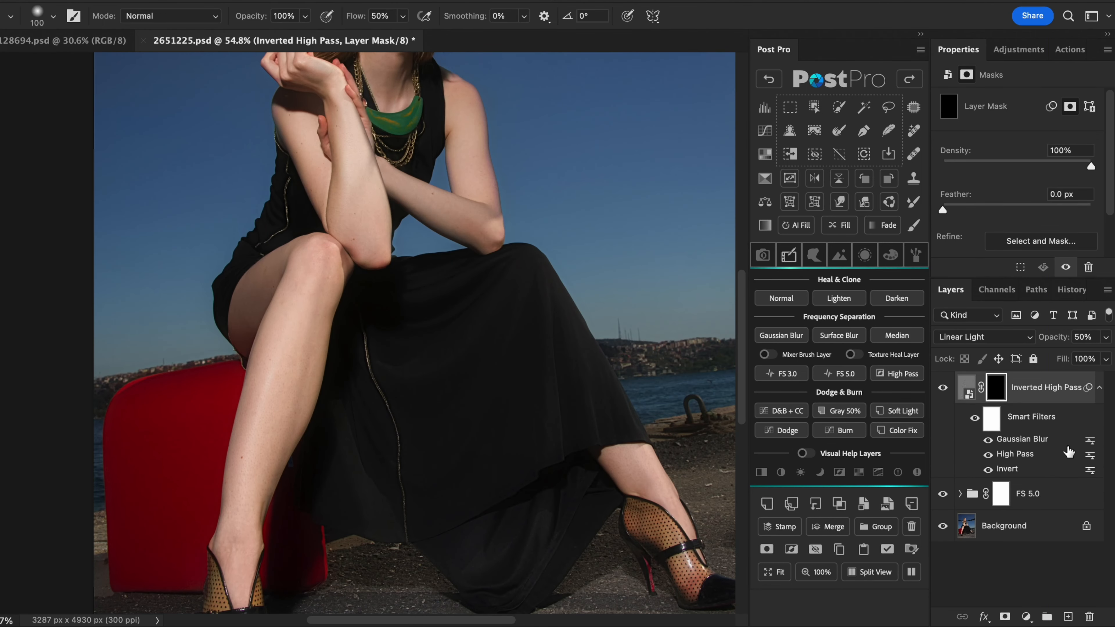
- Increase the radius of the High Pass smart filter on the Inverted High Pass layer
double_click(1067, 459)
left_click(614, 261)
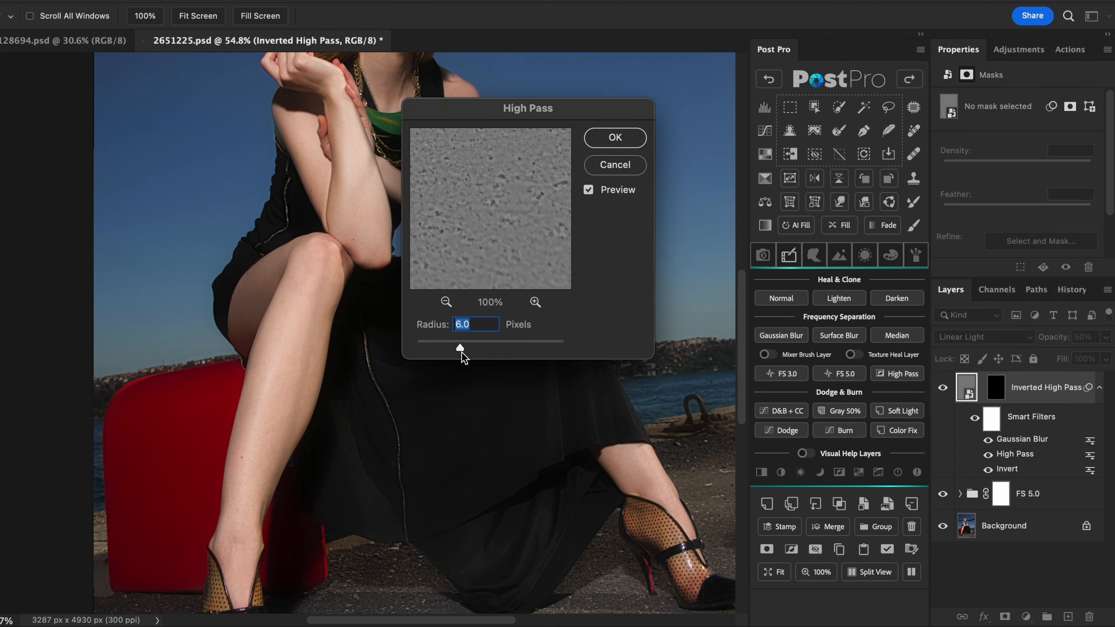
left_click_drag(463, 351, 480, 350)
left_click(615, 137)
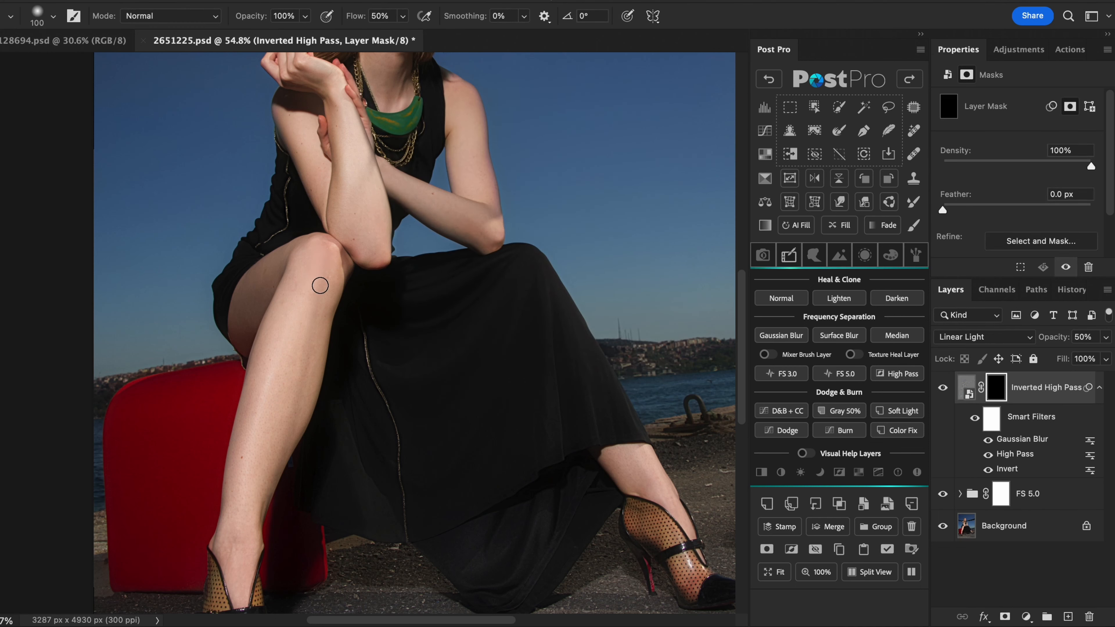
- Paint the Inverted High Pass mask over the forearm and lower leg to smooth the skin, and compare with the layer hidden
left_click_drag(326, 86, 357, 184)
mouse_move(324, 290)
left_mouse_down()
mouse_move(319, 333)
mouse_move(269, 427)
left_mouse_up()
left_click_drag(302, 272, 241, 564)
left_click(943, 388)
left_click(945, 390)
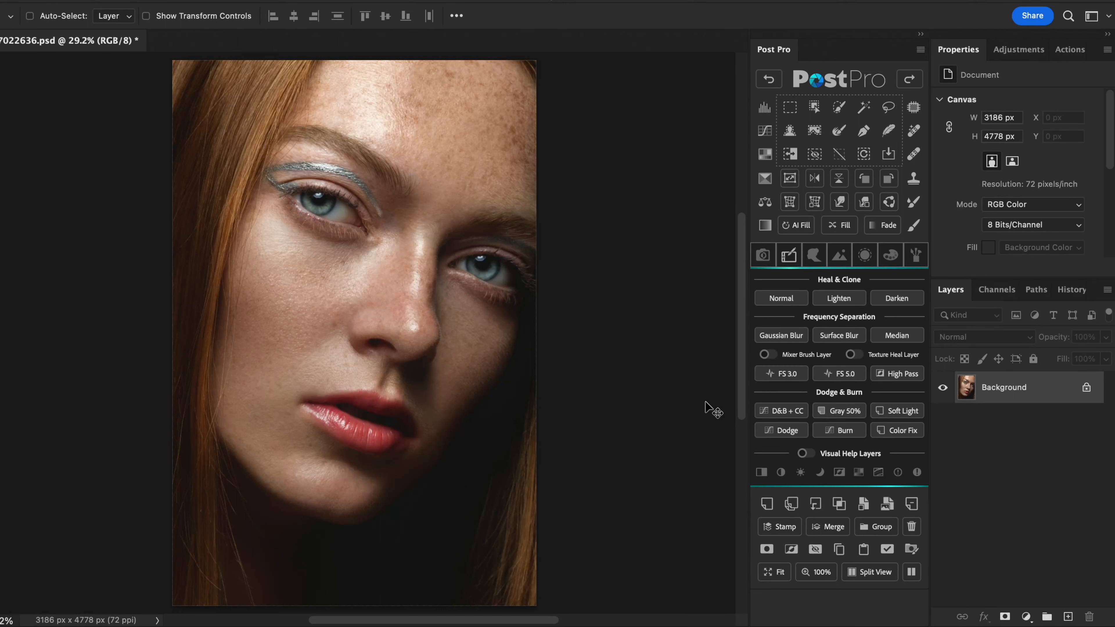
- Add the D&B + CC curves group to the close-up portrait and raise the saturation of its Dodge Color Fix layer
left_click(763, 411)
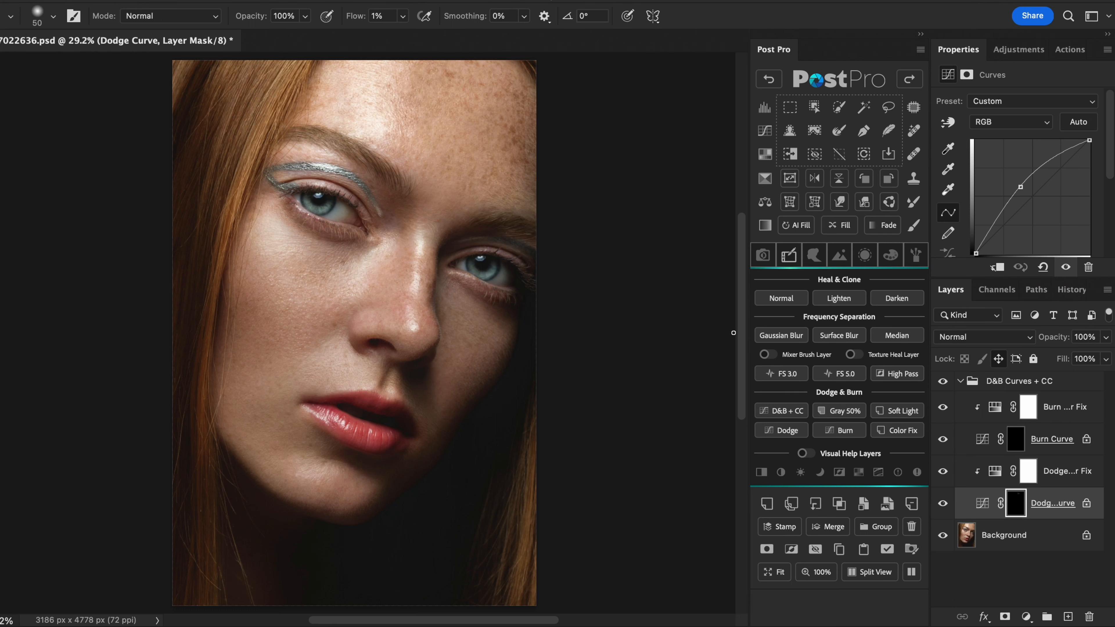
left_click(997, 479)
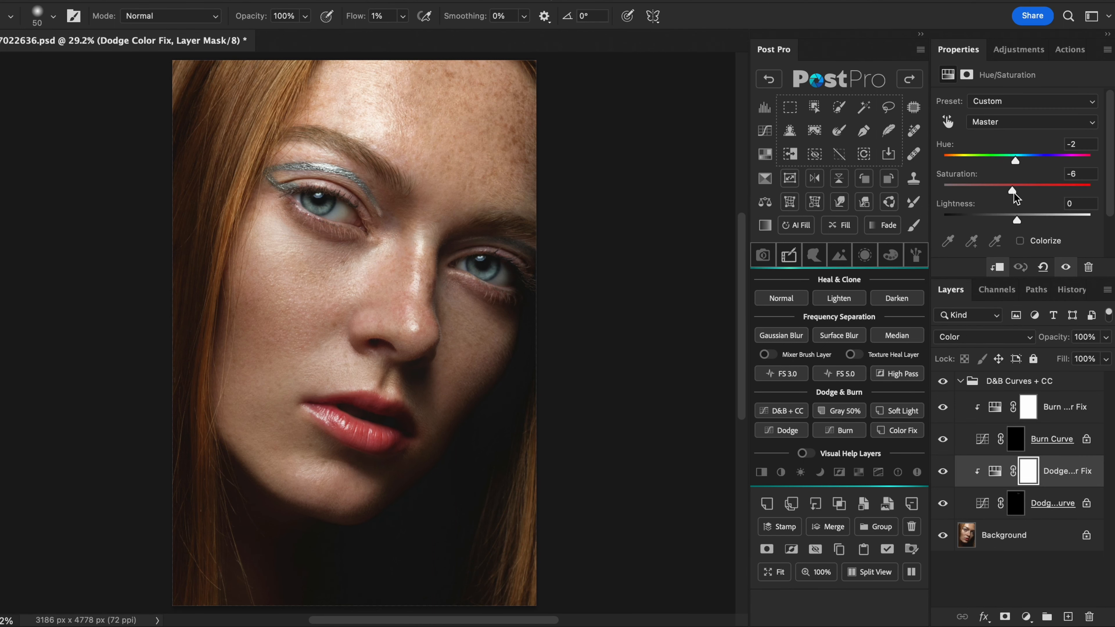
left_click_drag(1014, 193, 1024, 194)
left_click(961, 382)
- Add the Gray 50%, Soft Light, Dodge and Burn layers for dodging and burning the portrait
left_click(842, 410)
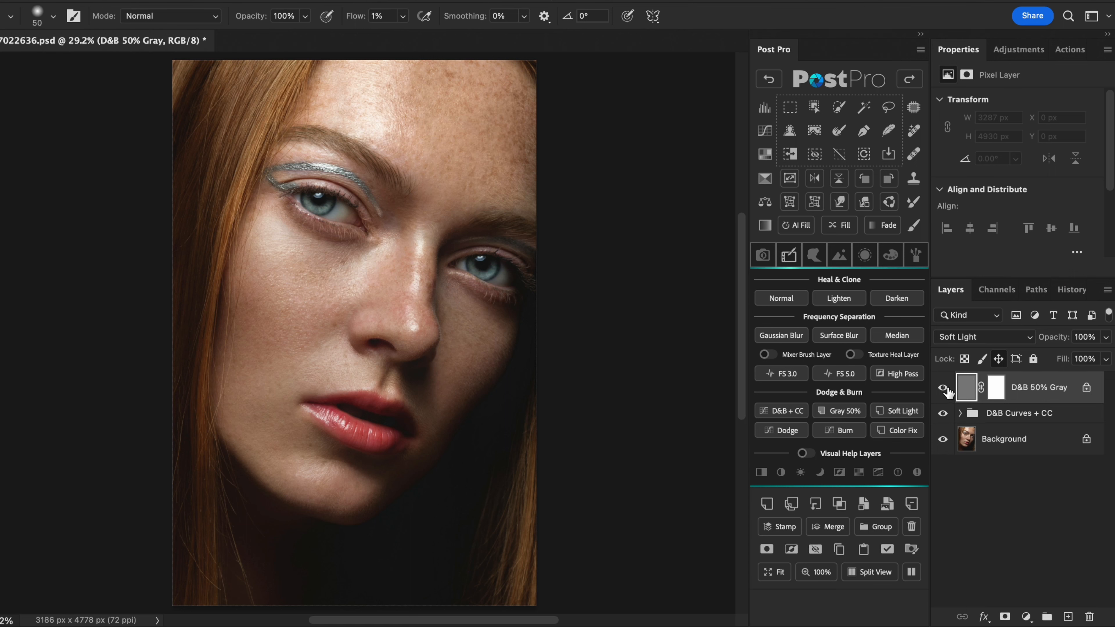
left_click(905, 411)
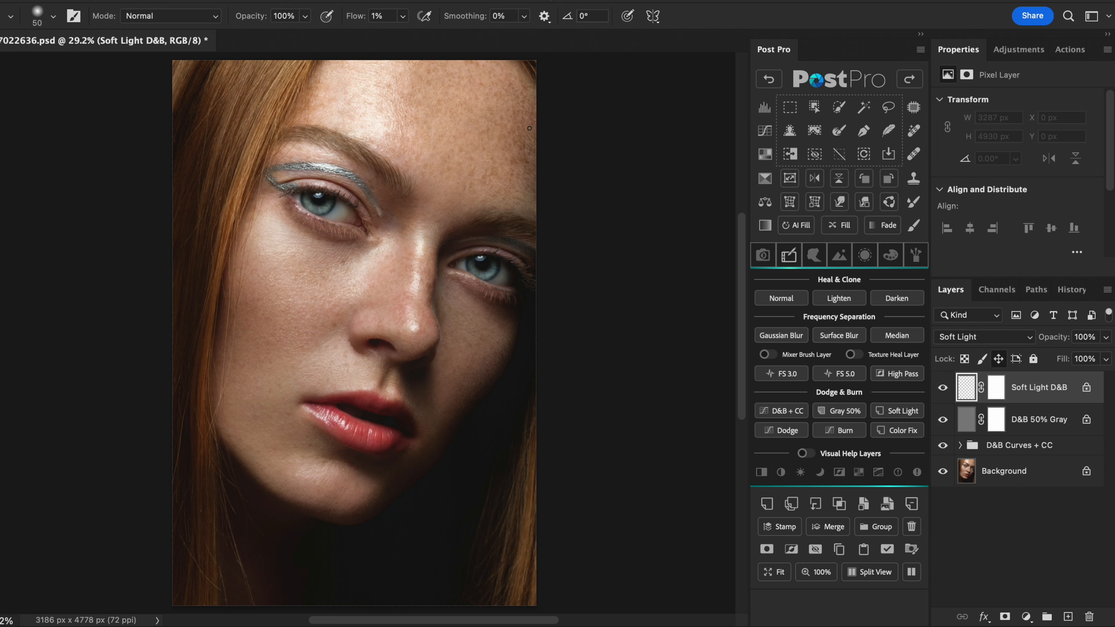
left_click(782, 430)
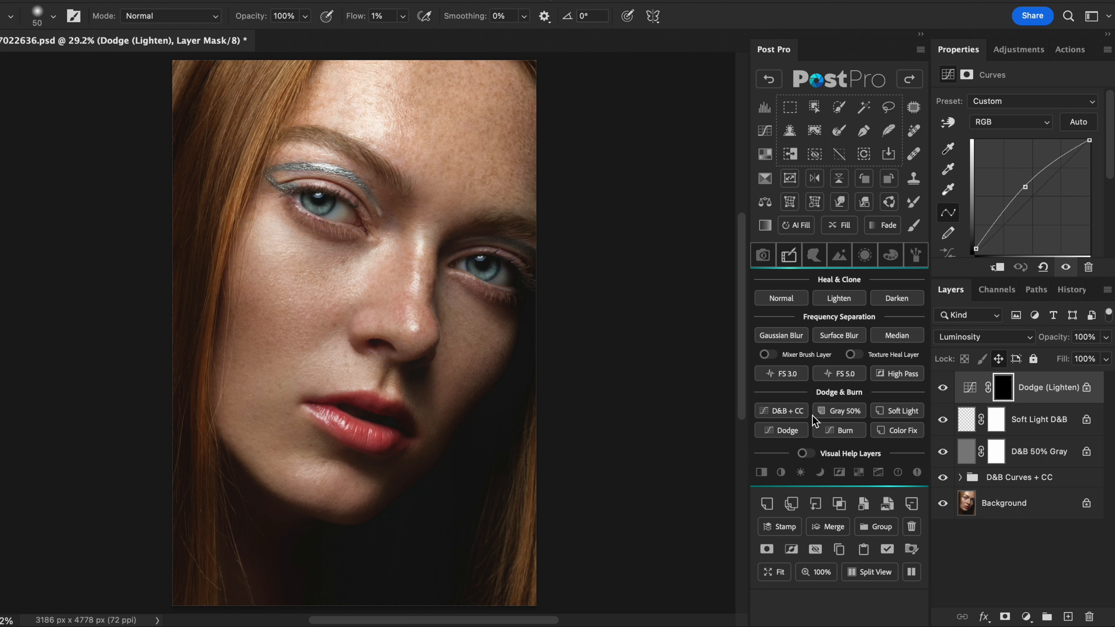
left_click(840, 430)
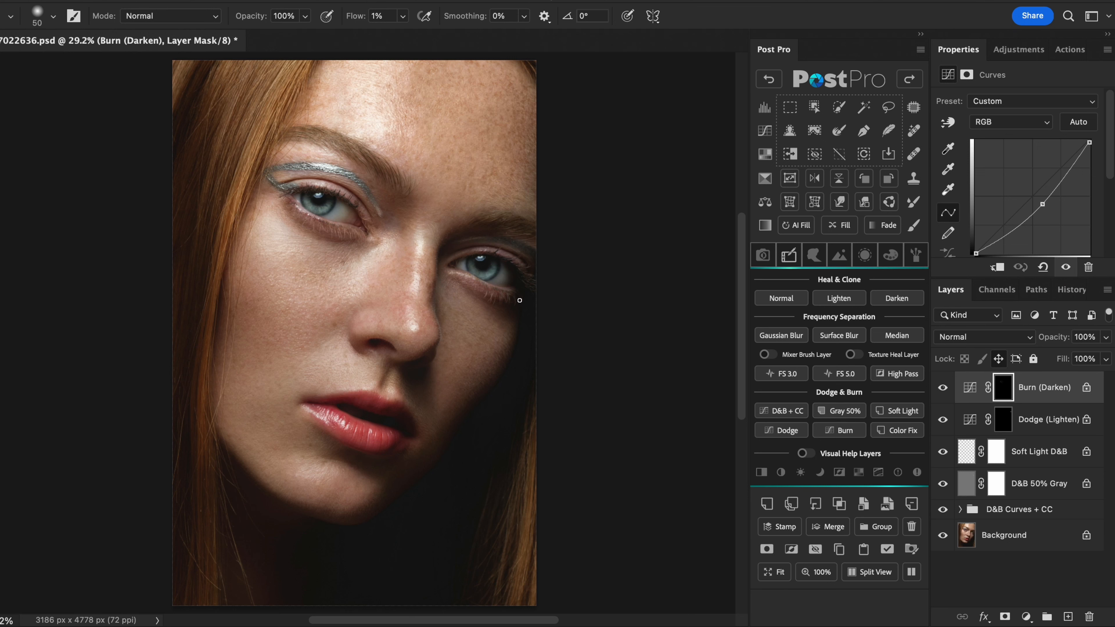
- Paint a short stroke on the Burn (Darken) mask near the inner eyebrow, and select the Soft Light D&B layer
left_click_drag(399, 195, 403, 195, "ctrl+alt")
left_click(967, 459)
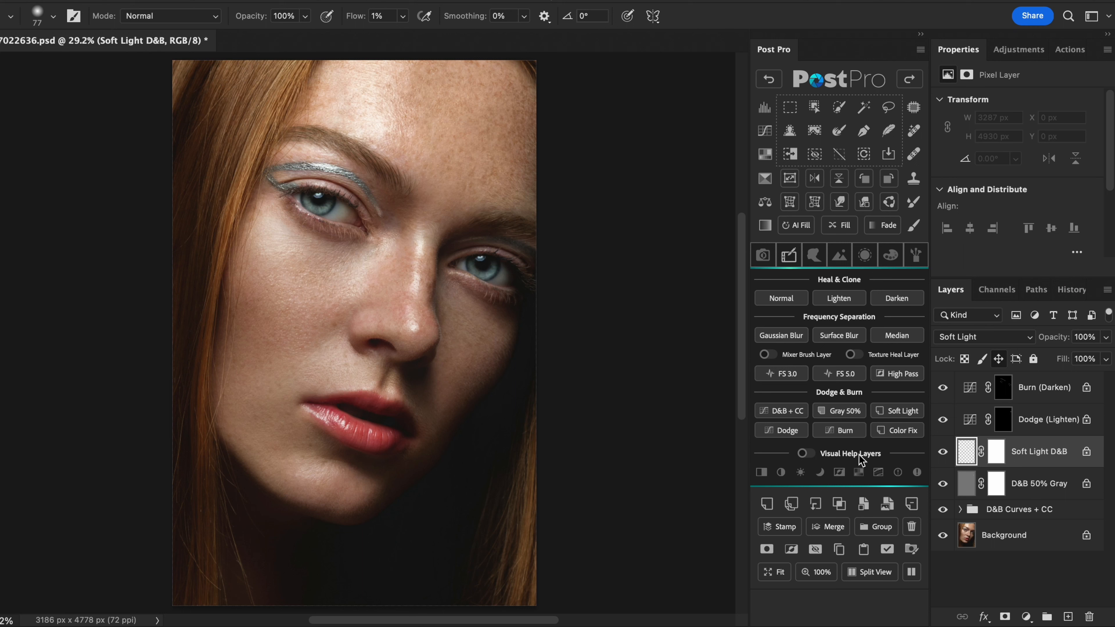
- Turn on the Visual Help layers in black and white, and preview the higher-contrast and brighter views
left_click(803, 454)
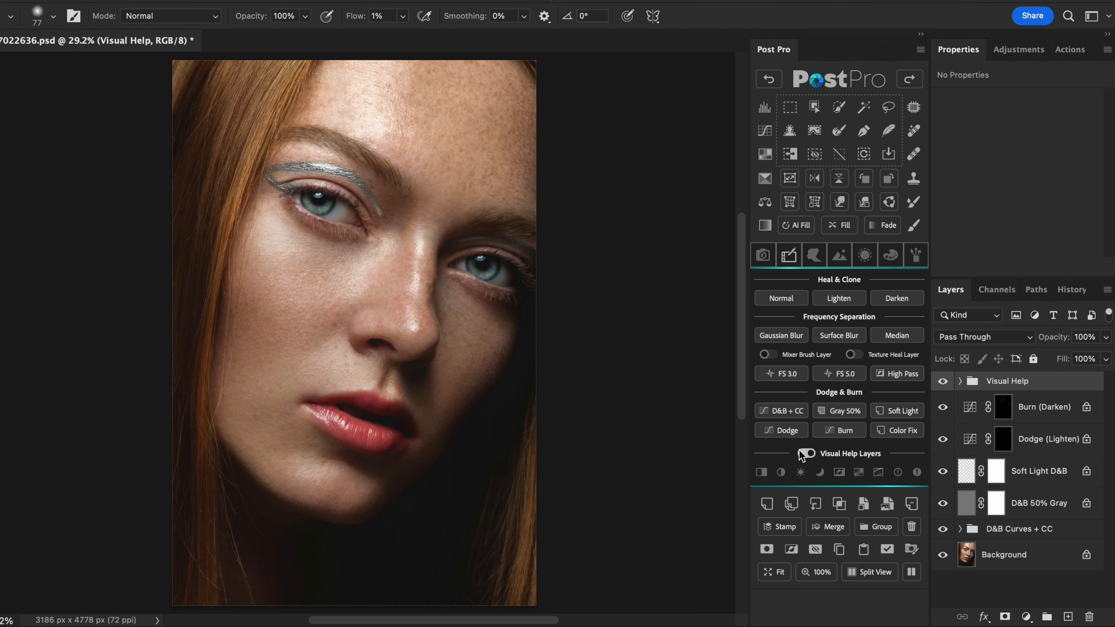
left_click(761, 473)
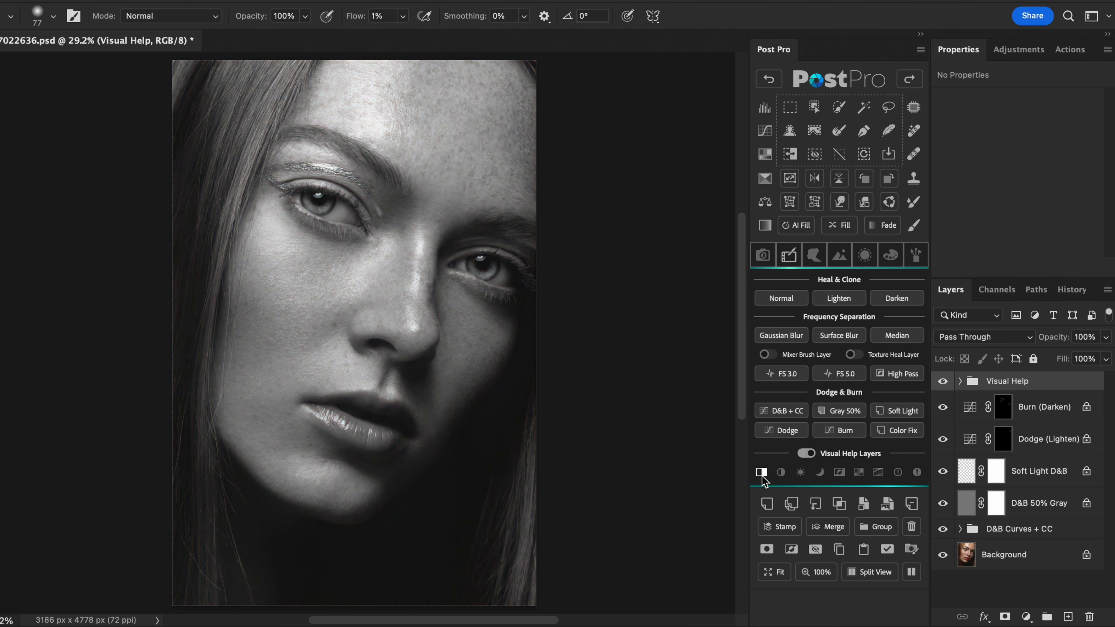
left_click(781, 474)
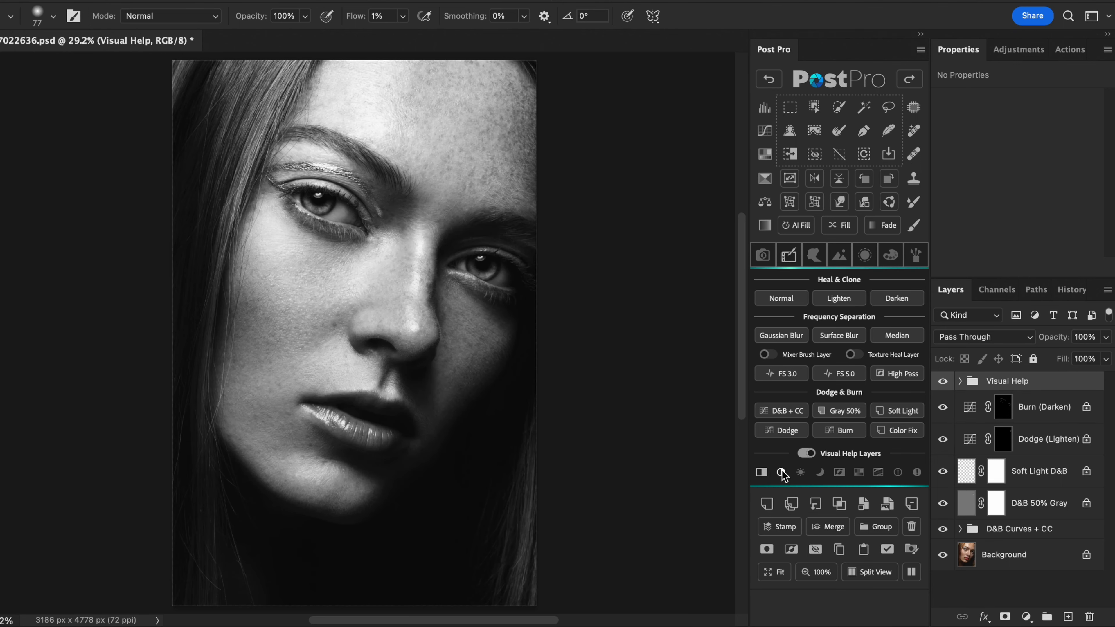
left_click(782, 474)
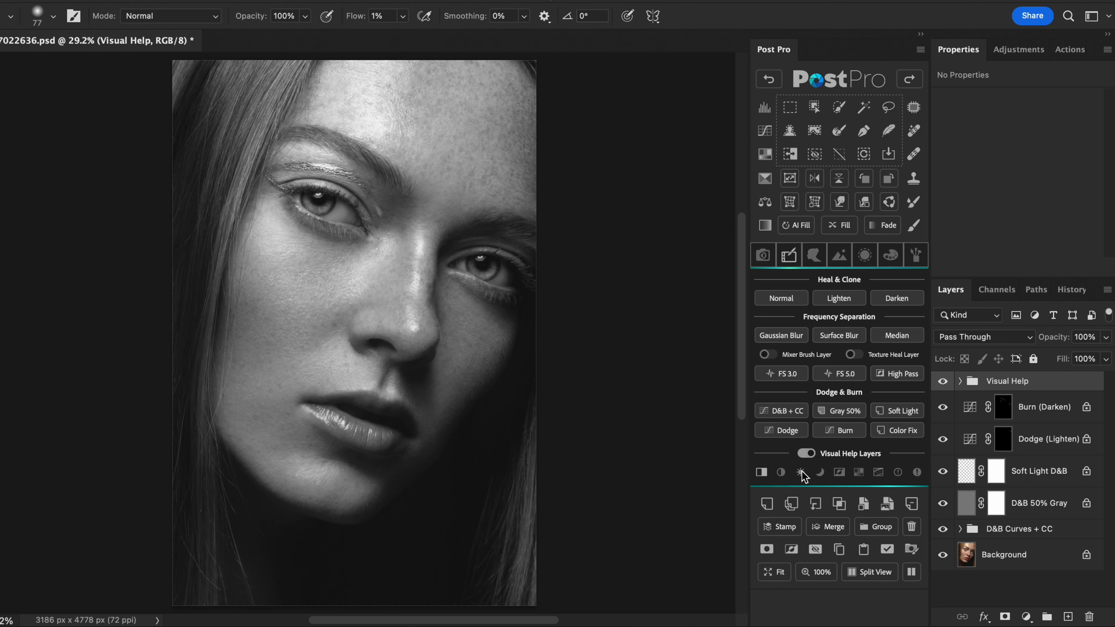
left_click(801, 473)
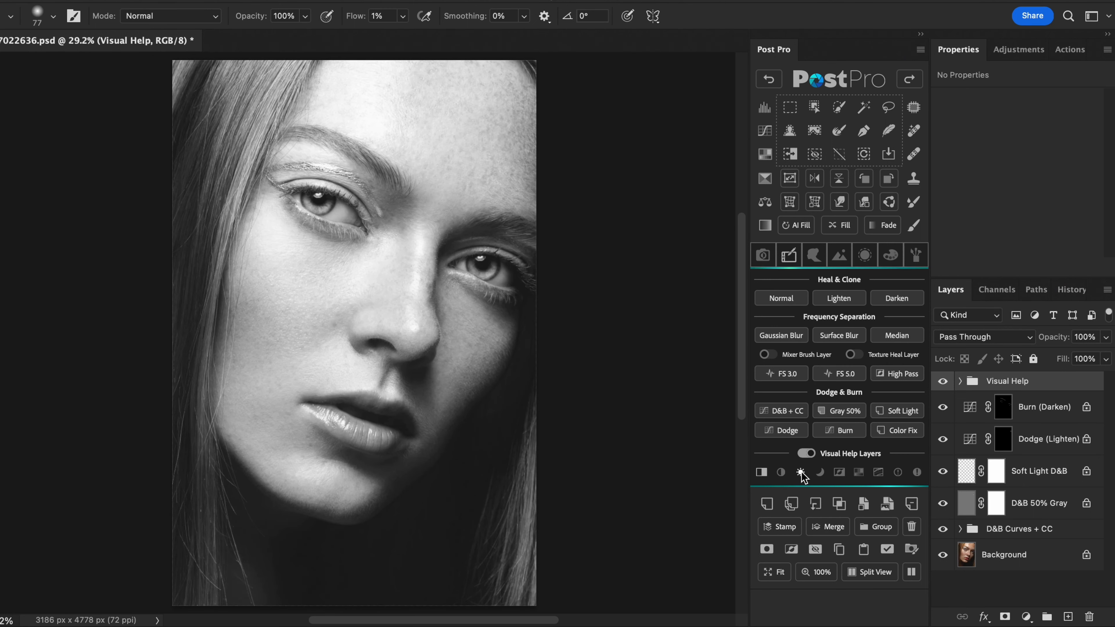
left_click(802, 473)
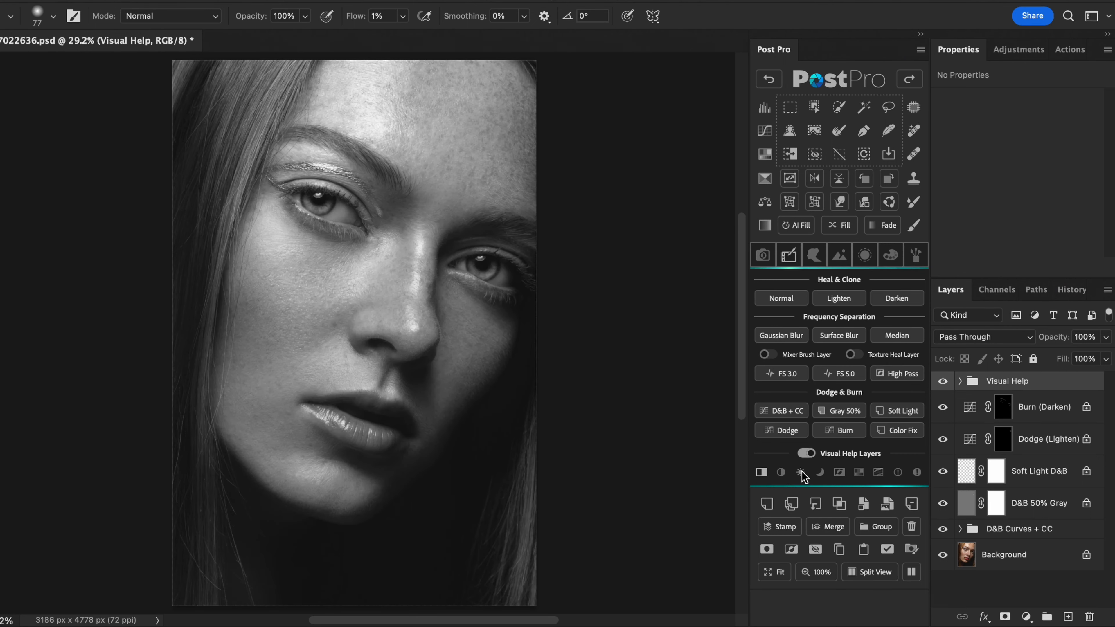
- Preview the darker and inverted help views, and switch the black-and-white view off
left_click(821, 471)
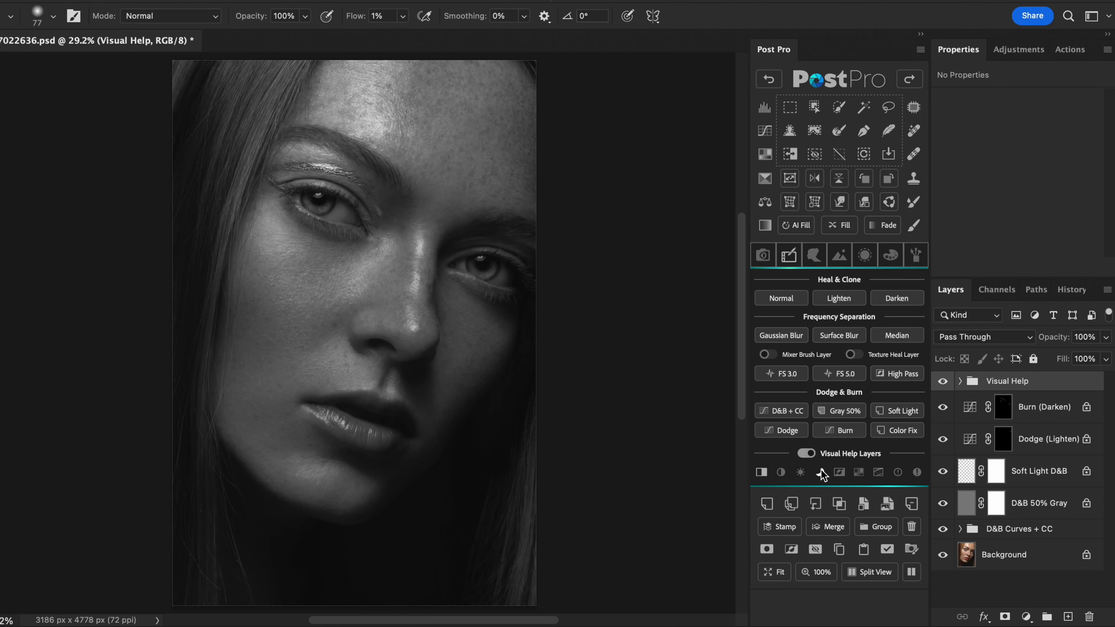
left_click(821, 473)
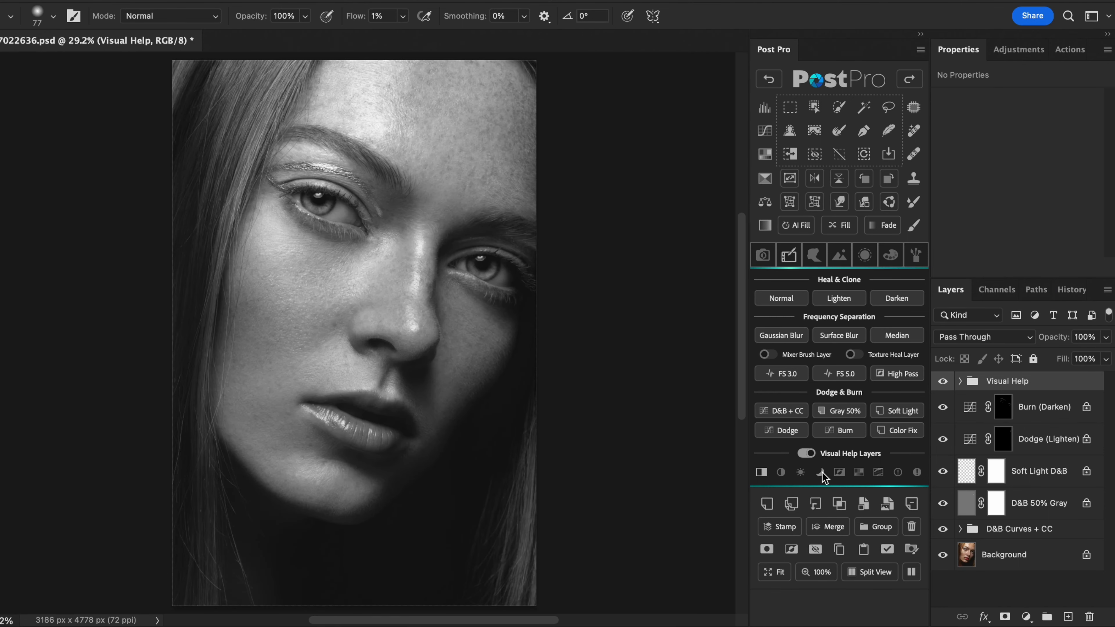
left_click(839, 472)
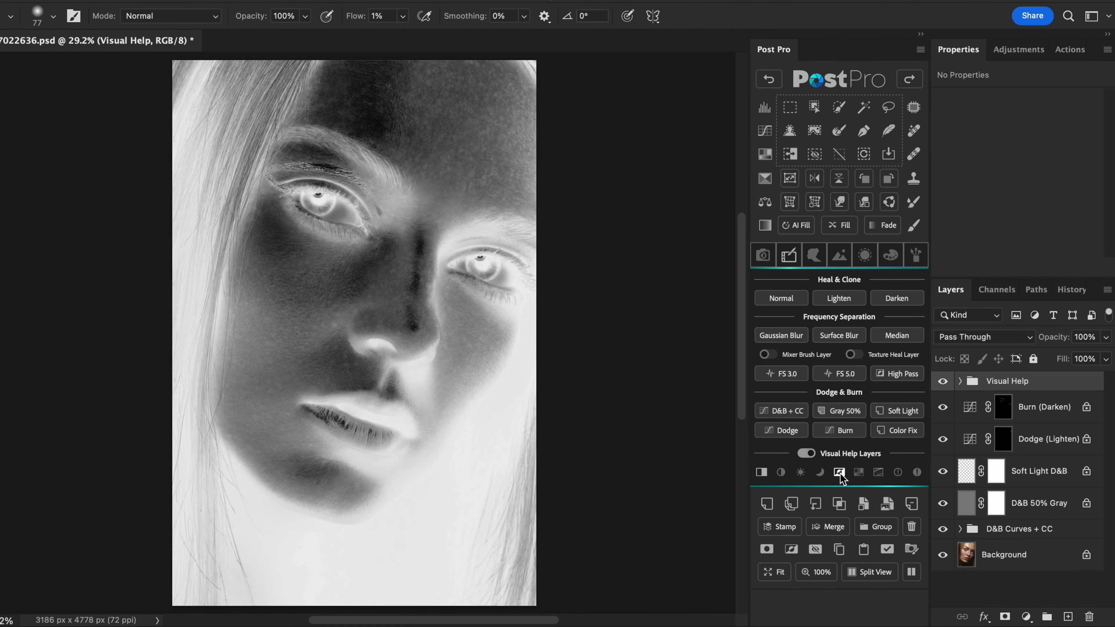
left_click(840, 471)
left_click(762, 473)
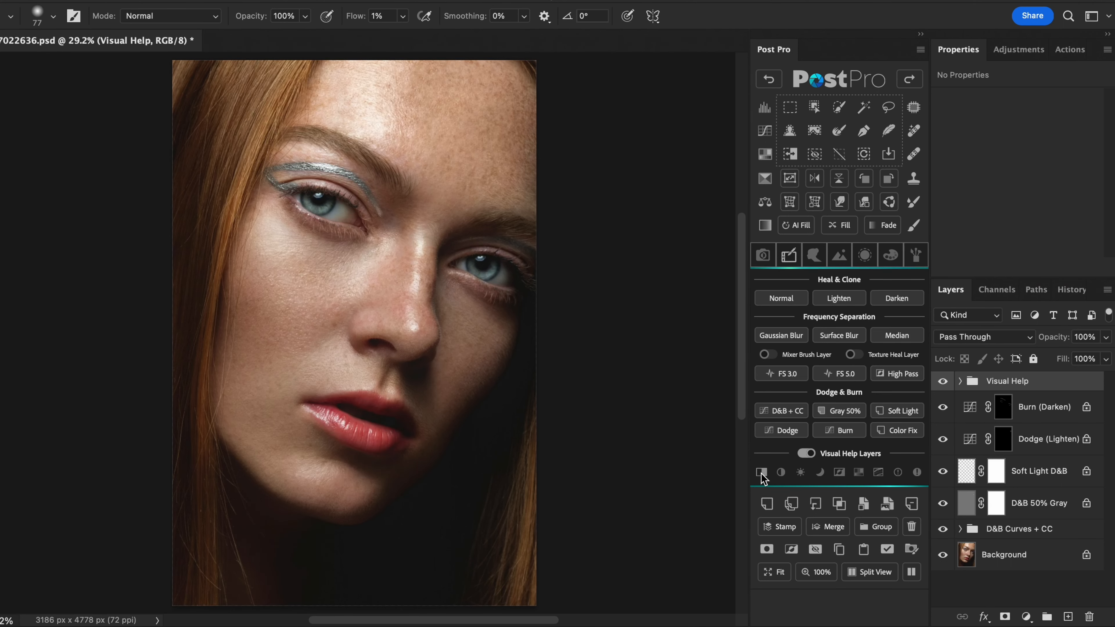
- Preview the color-only, solarized, shadow-clipping and highlight-clipping help views, switching each one off again
left_click(859, 471)
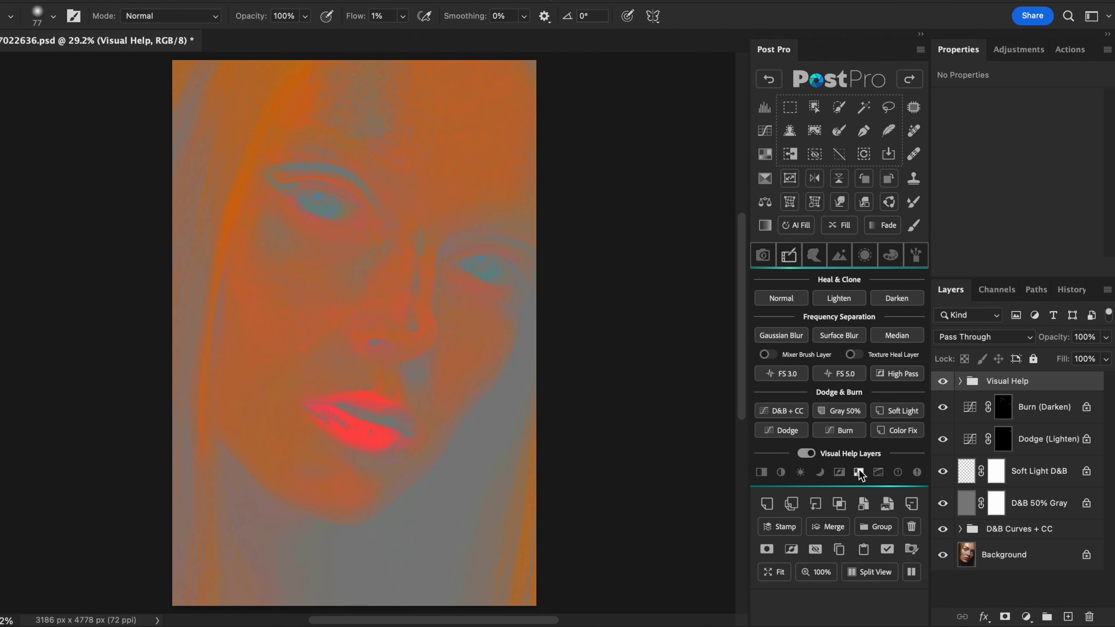
left_click(860, 471)
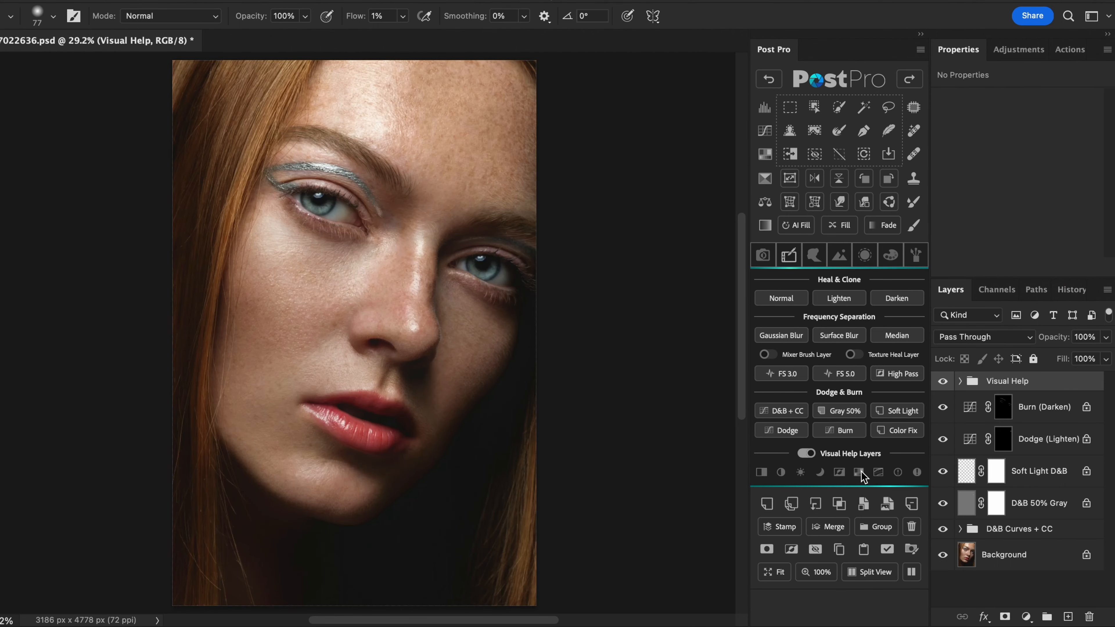
left_click(878, 472)
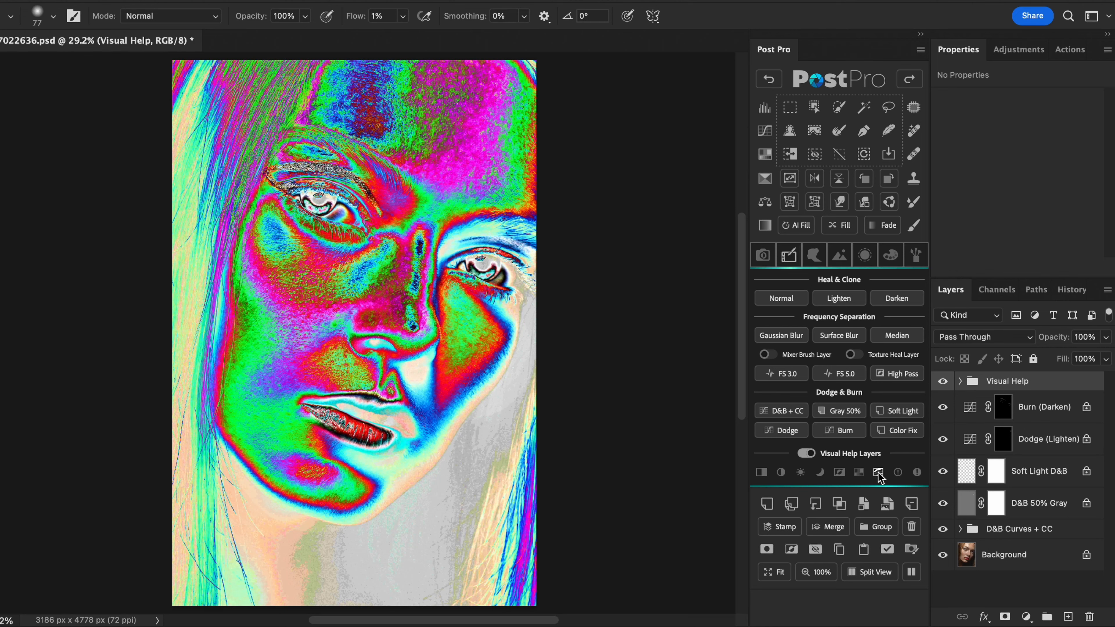
left_click(879, 472)
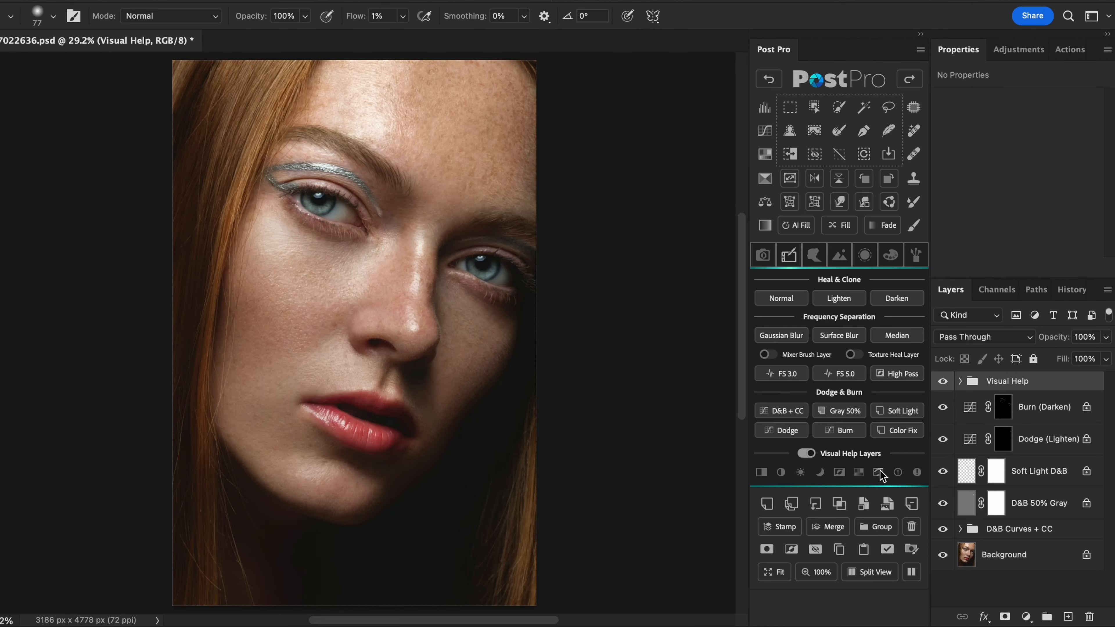
left_click(898, 474)
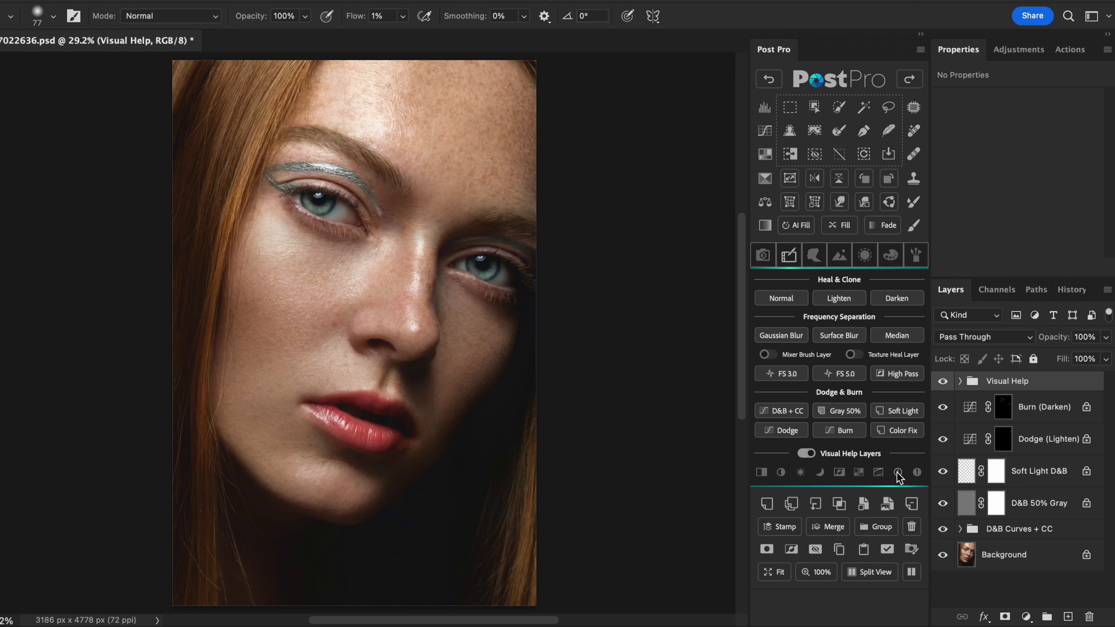
left_click(917, 472)
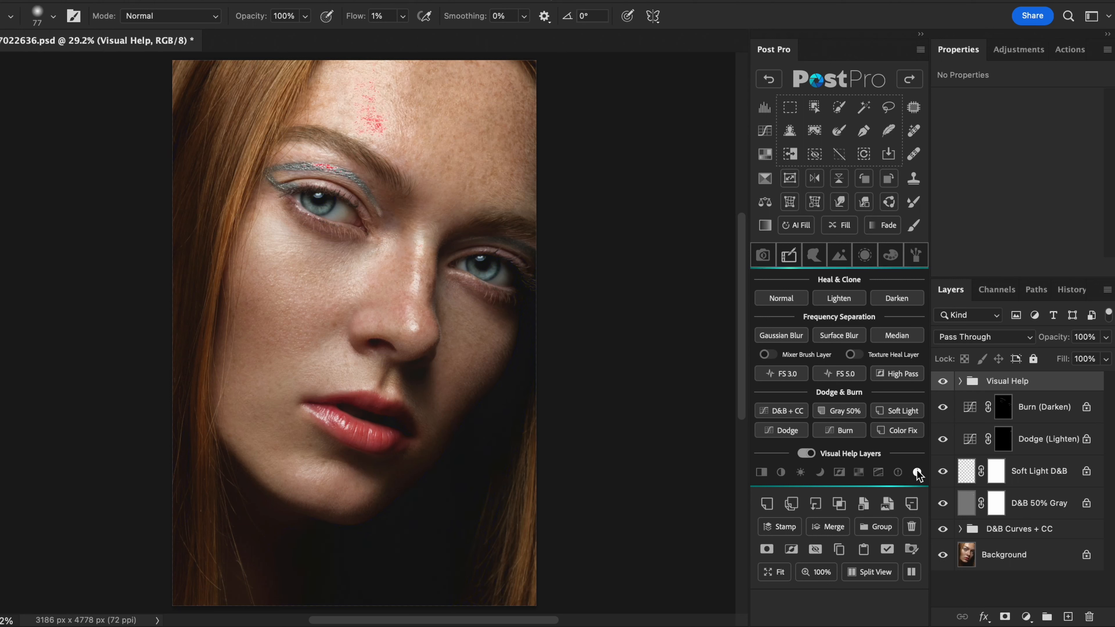
left_click(917, 474)
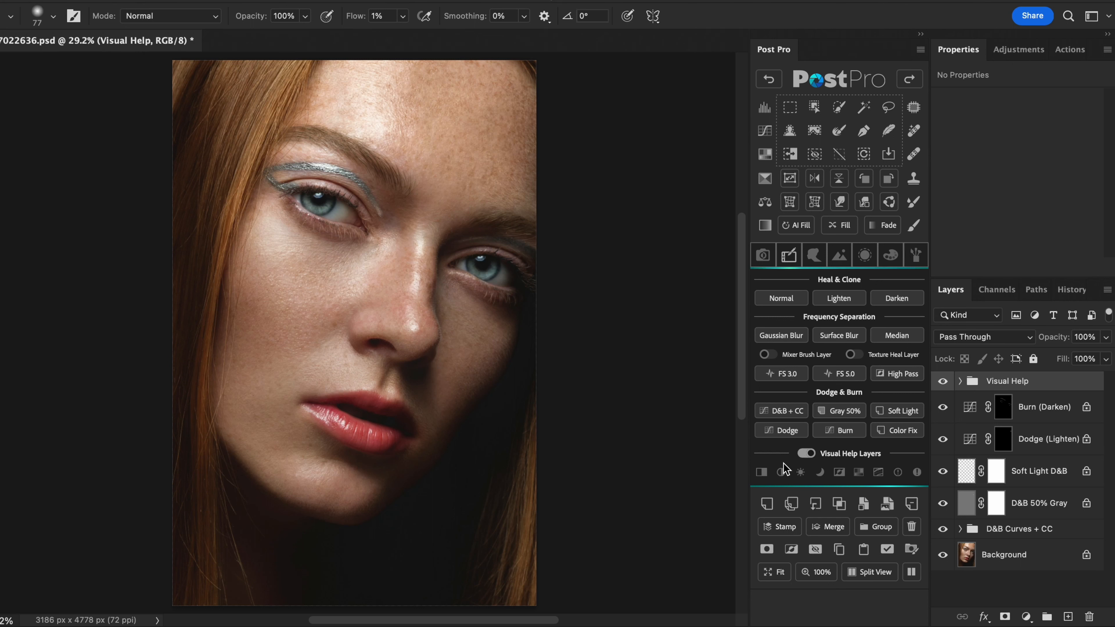
- Turn on the black-and-white help view and preview it inverted with the Soft Light D&B layer selected
left_click(762, 474)
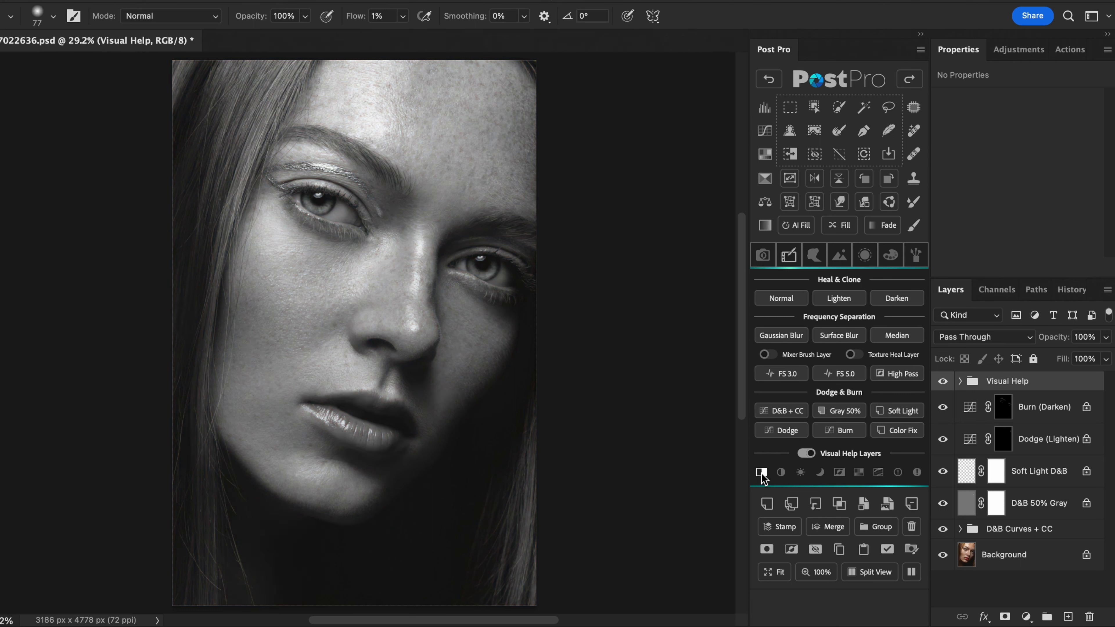
left_click(839, 472)
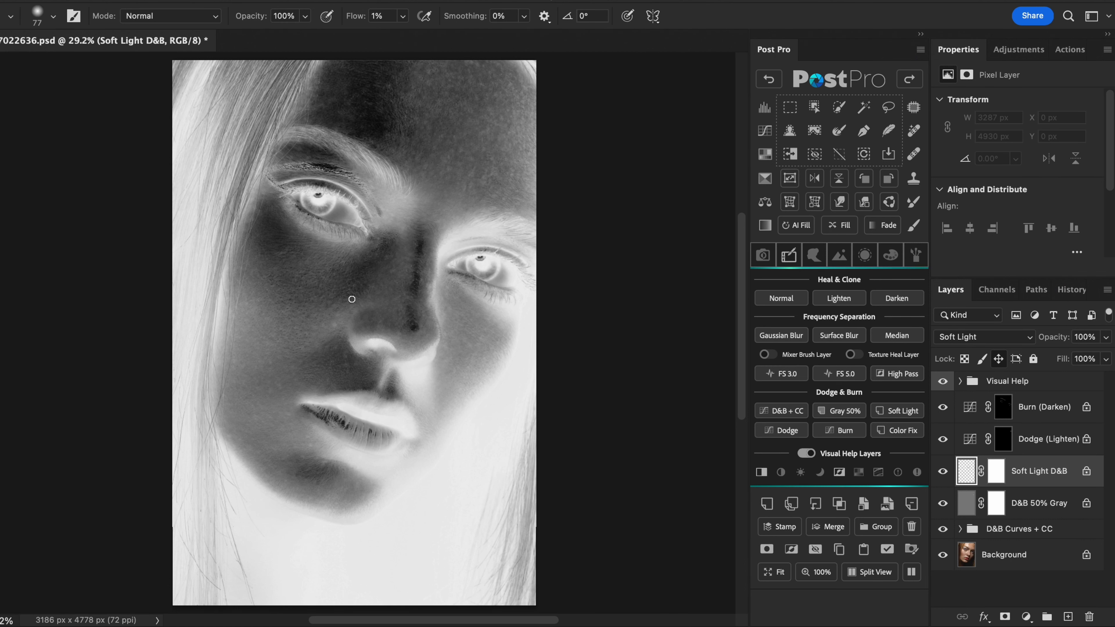
left_click(839, 472)
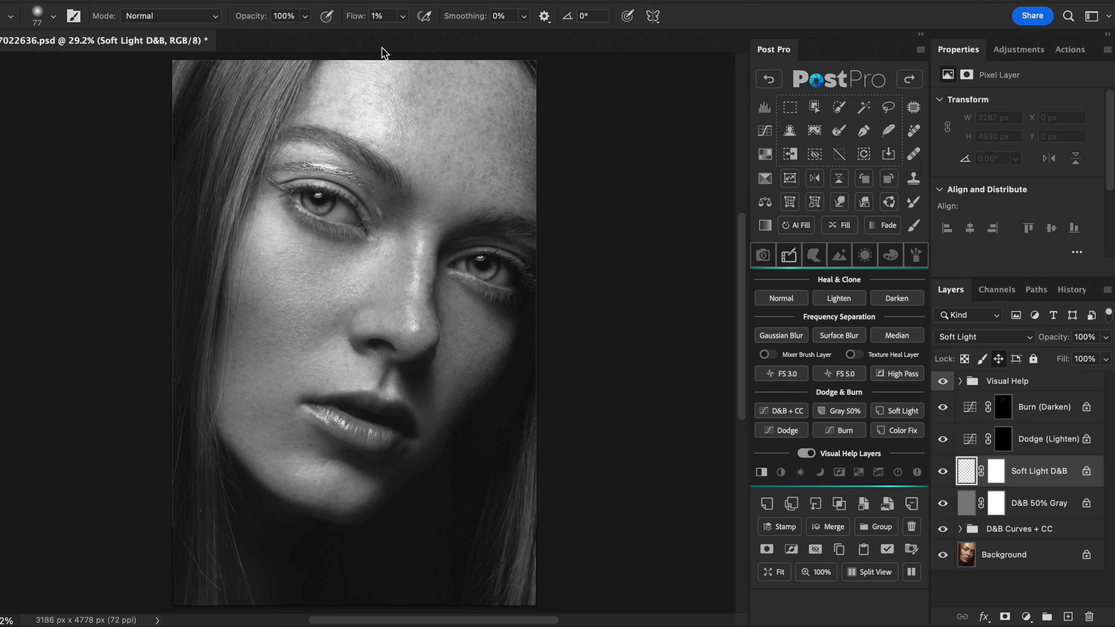
- Flip the canvas view horizontally and examine the skin around the nose bridge and eye at 115% magnification
left_click(355, 0)
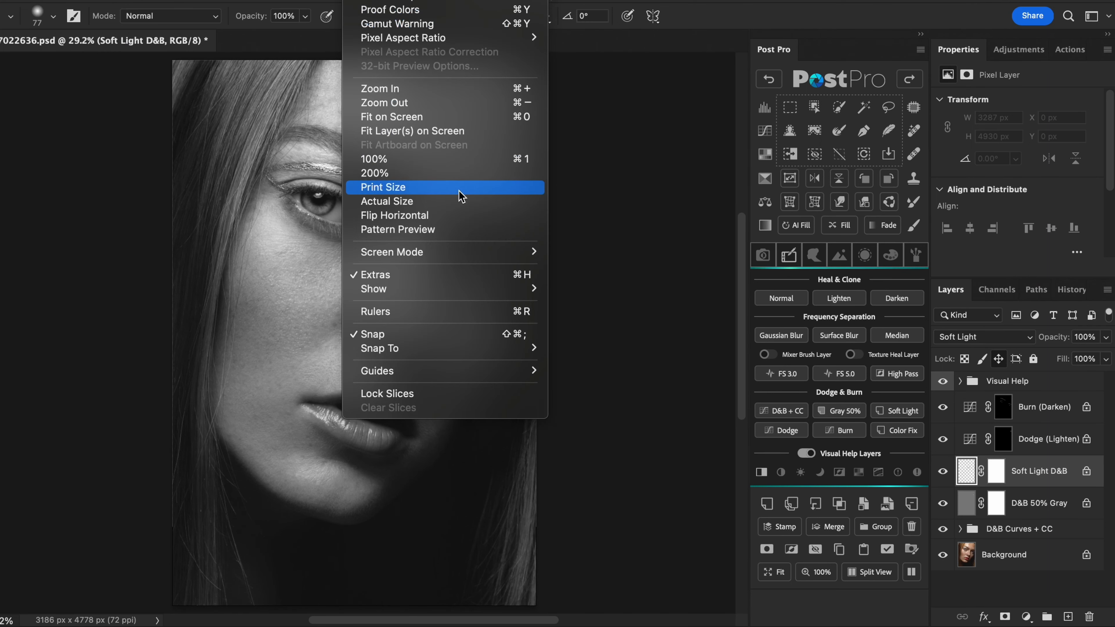
left_click(468, 216)
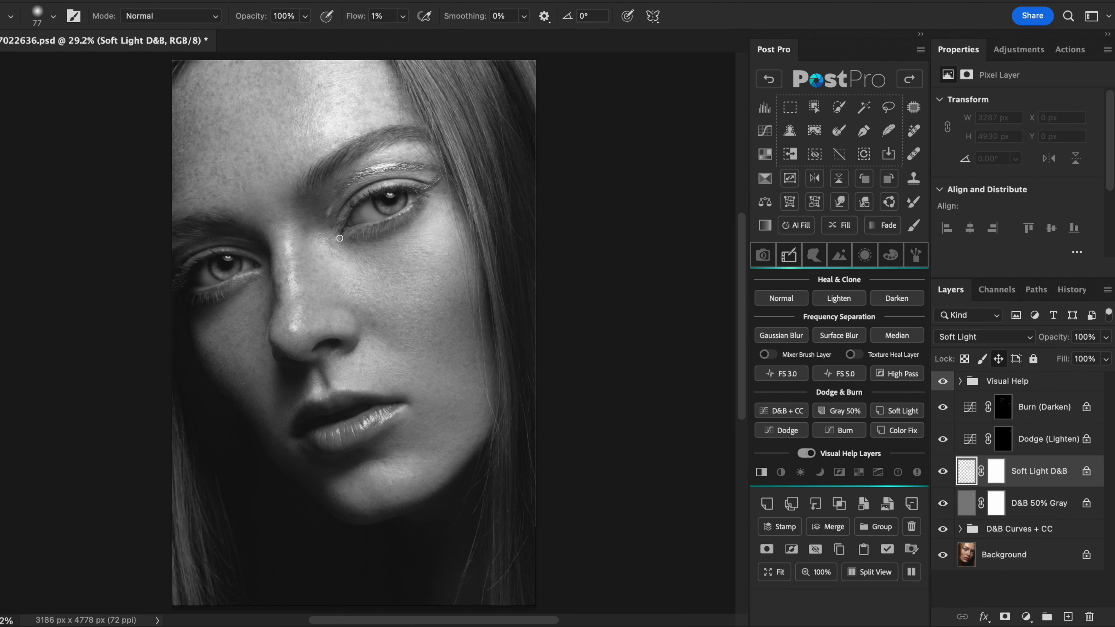
scroll(346, 254, "up", 5)
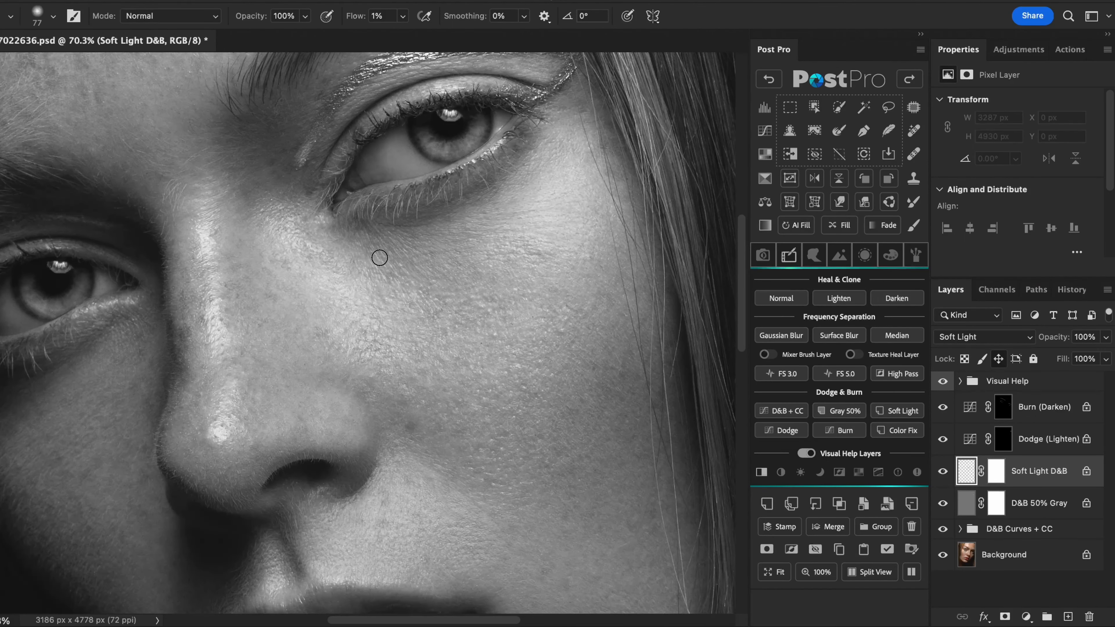
scroll(275, 156, "up", 3)
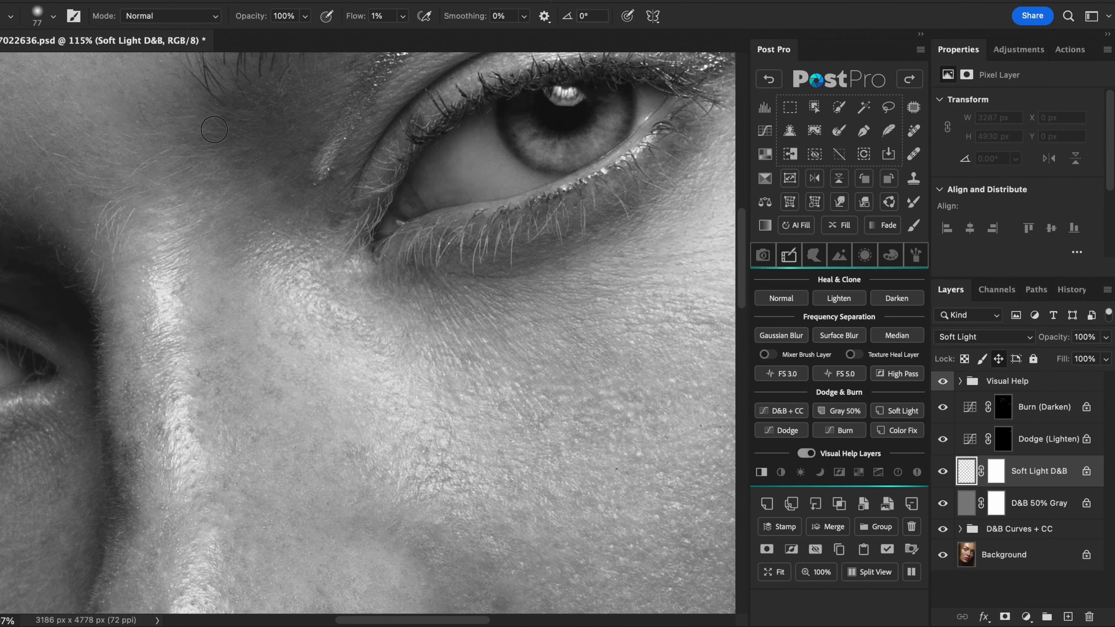
- Fade the last brush stroke on the Soft Light D&B layer to 45% opacity
left_click(882, 225)
left_click_drag(688, 108, 643, 109)
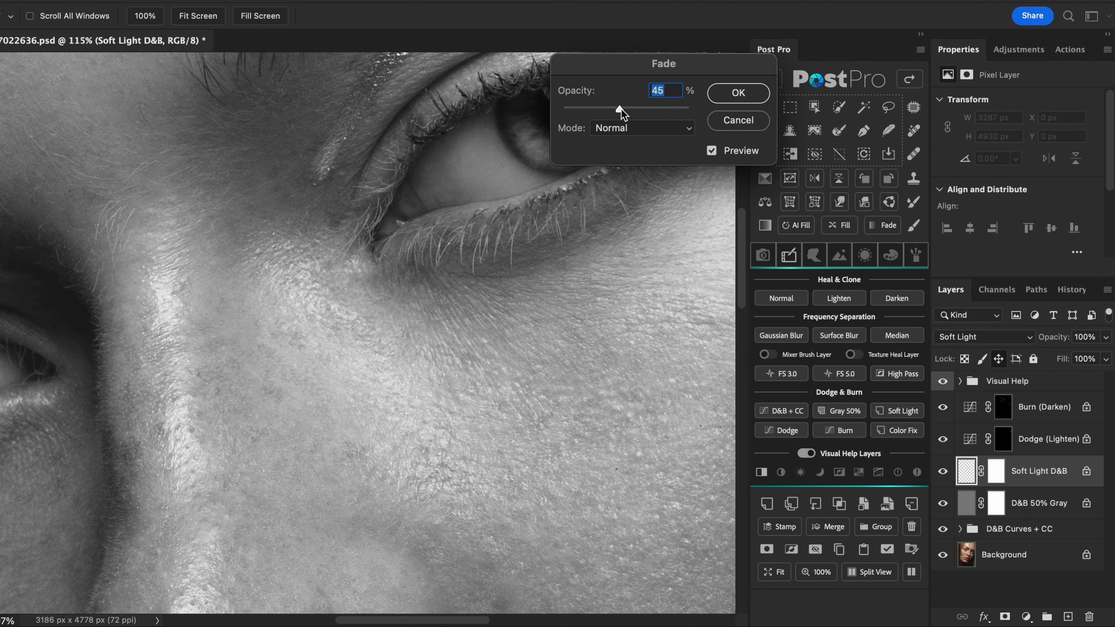
key("Return")
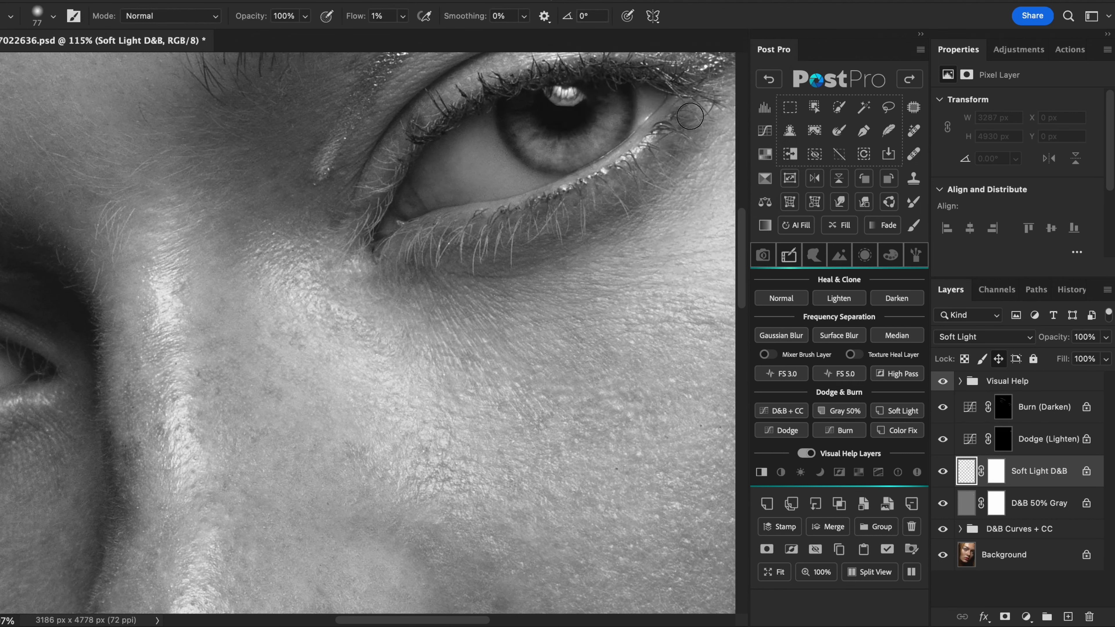
- Fit the whole portrait on screen and turn off the horizontal flip of the view
left_click(779, 572)
left_click(369, 1)
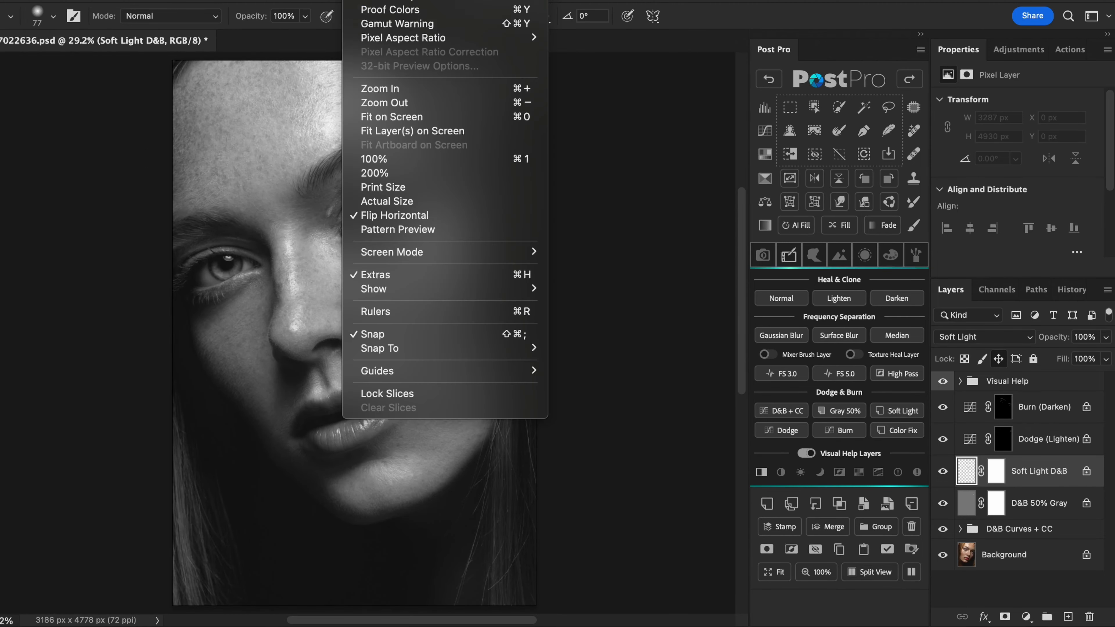
left_click(447, 215)
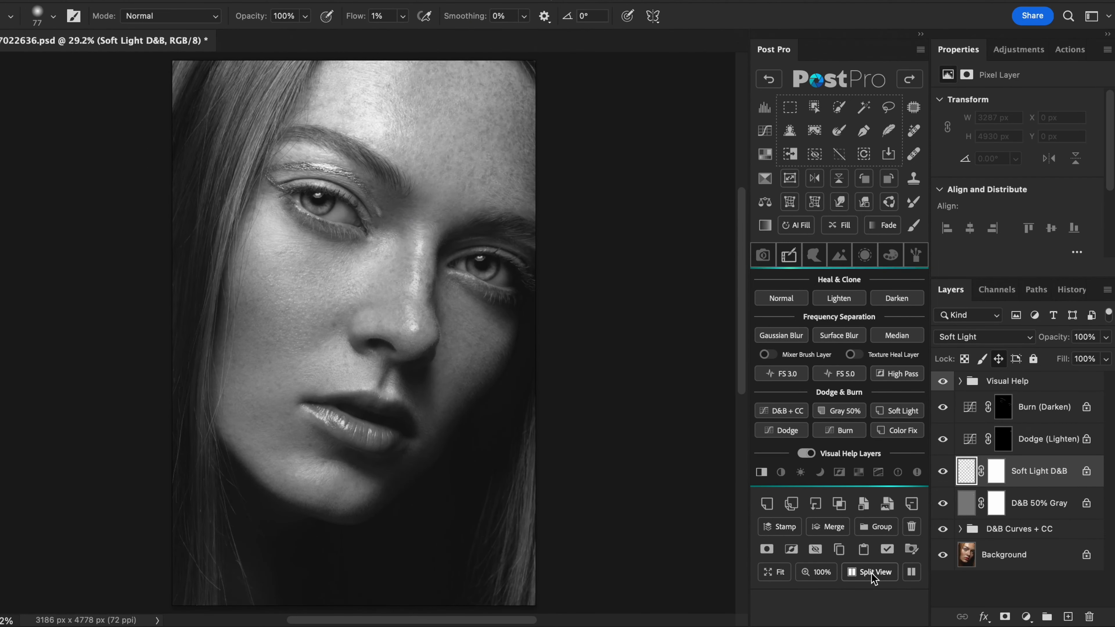
- Show the portrait in a split view, inspect the eye and cheek up close, and set the brush size to 43 px
left_click(871, 573)
scroll(121, 244, "up", 3)
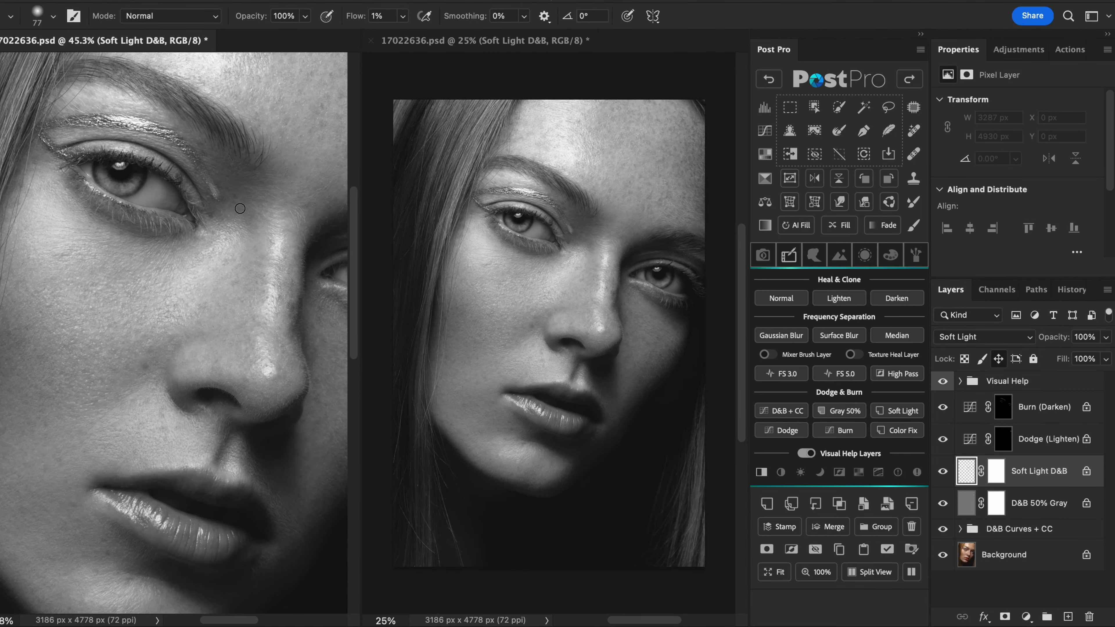
scroll(224, 222, "up", 5)
key("bracketleft")
key("bracketleft")
key("bracketleft")
key("bracketleft")
key("bracketleft")
key("bracketleft")
key("bracketleft")
key("bracketleft")
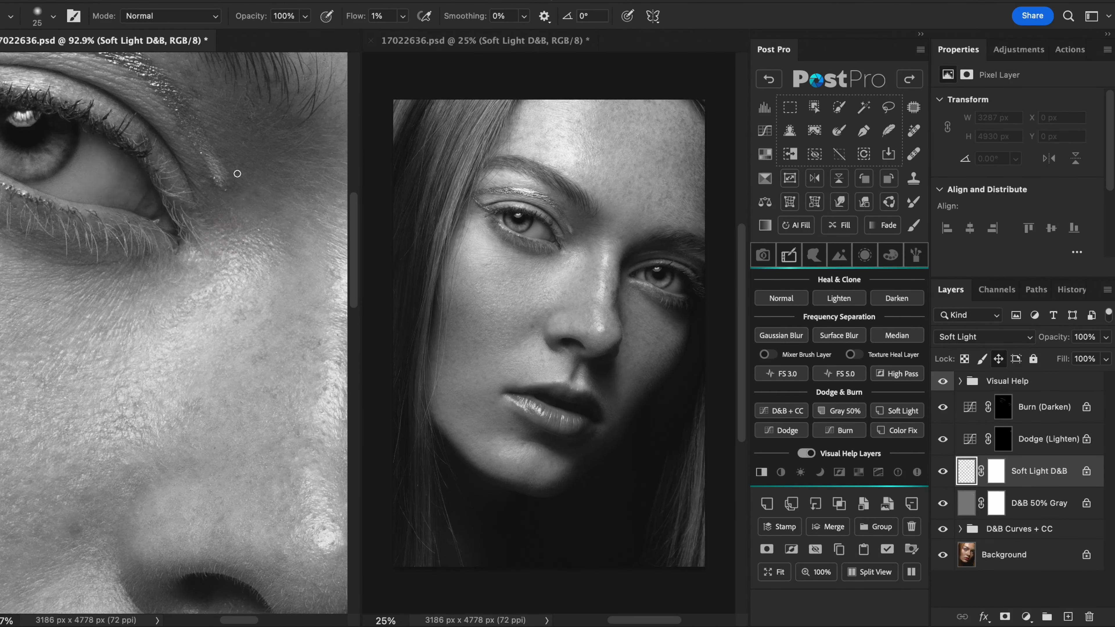
scroll(293, 279, "down", 4)
key("bracketright")
key("bracketright")
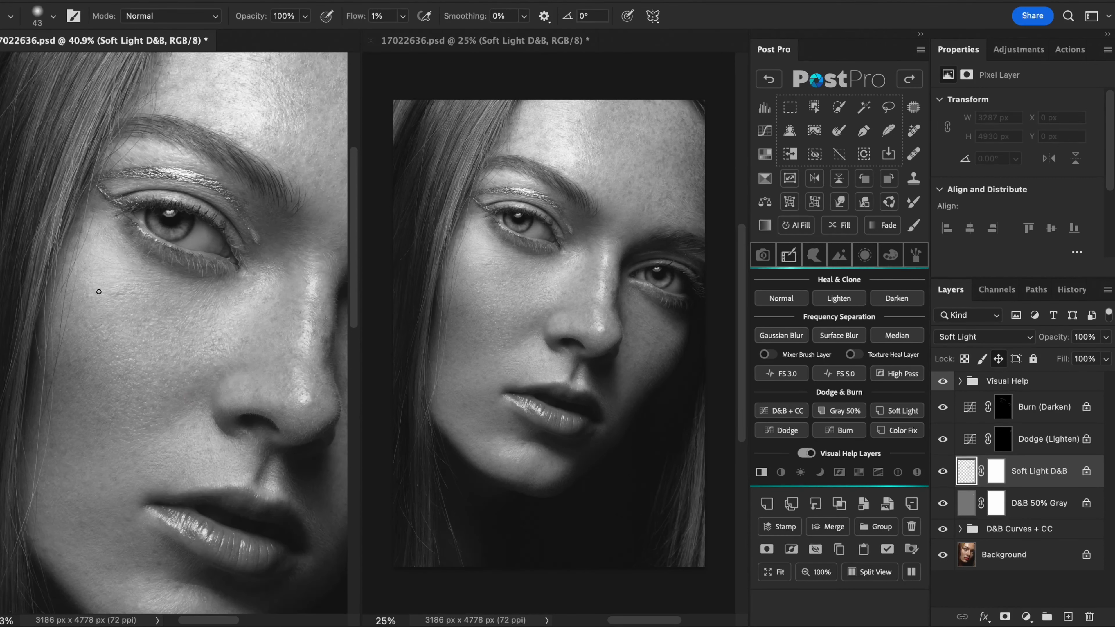
- Fade the latest brush stroke on the Soft Light D&B layer by lowering its opacity
left_click(882, 225)
left_click_drag(688, 107, 619, 113)
left_click(724, 94)
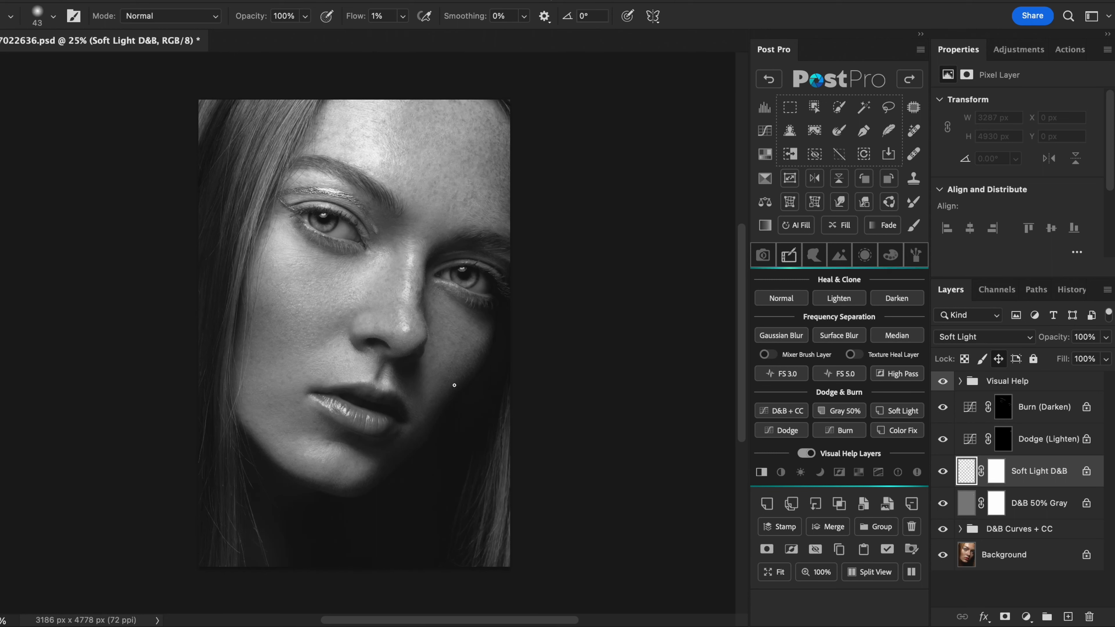
- Turn off the visual help layers and fit the full-color portrait on screen in a single view
left_click(807, 453)
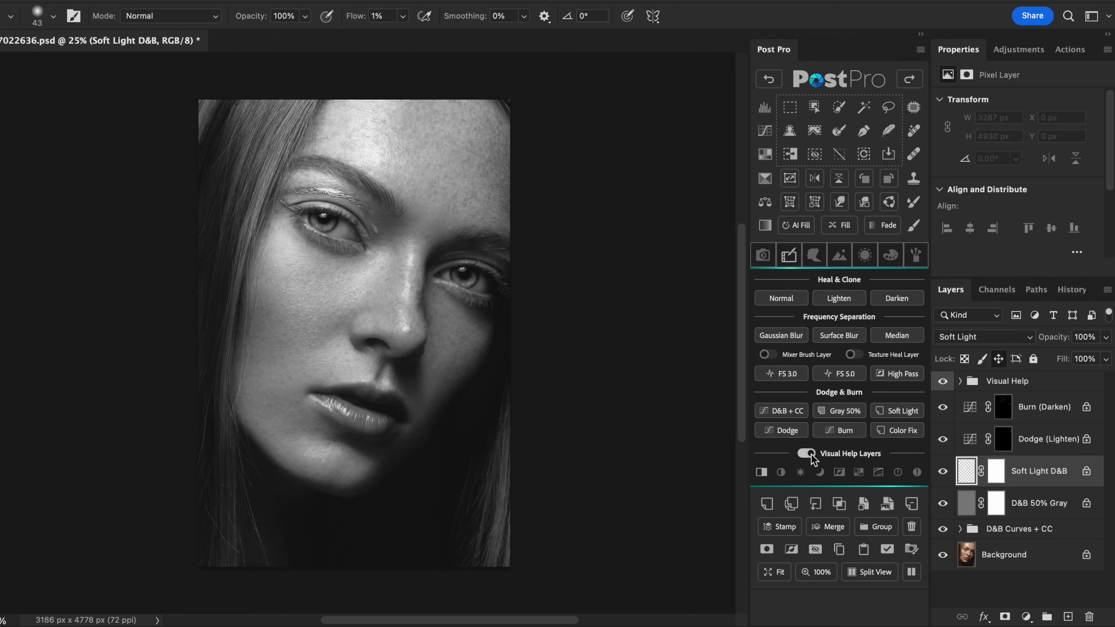
left_click(781, 576)
- Compare the retouched portrait with the original by hiding and showing all layers above the Background twice
left_click(942, 536, "alt")
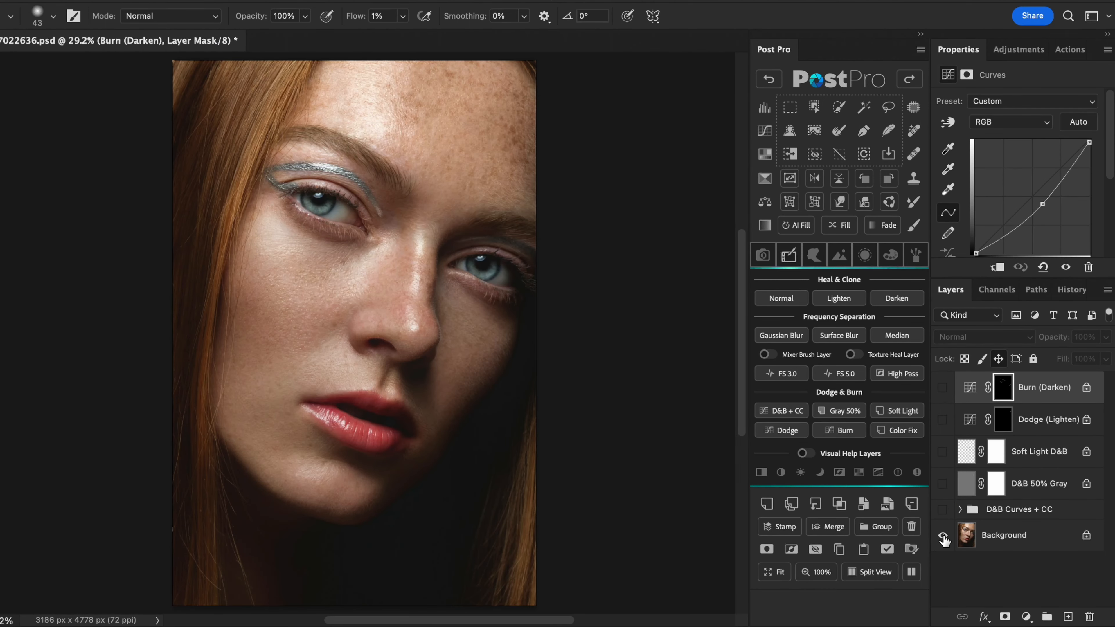
left_click(943, 536, "alt")
left_click(943, 536, "alt")
left_click(942, 536, "alt")
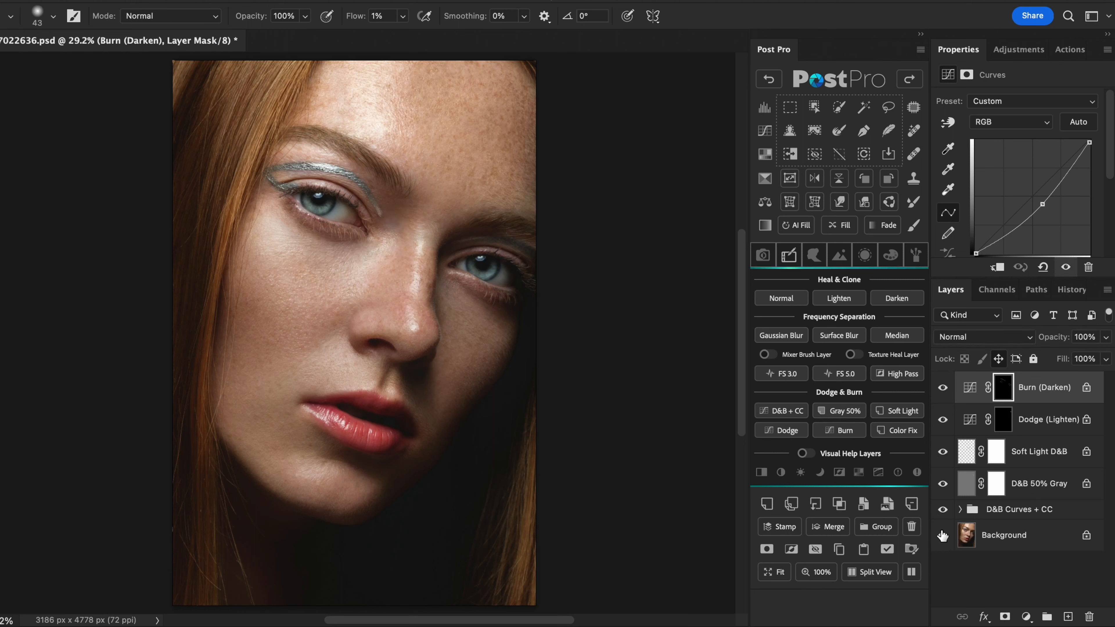
- Add a Color Fix layer, sample the skin tone below the eye, and paint the correction with a 250 px brush
left_click(903, 430)
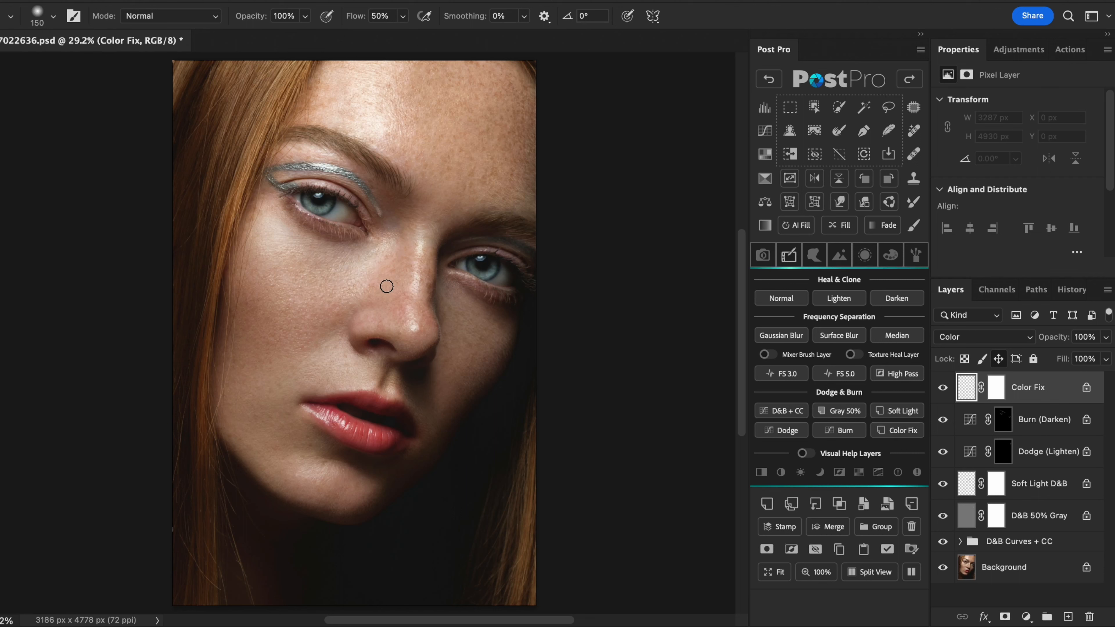
left_click(343, 247, "alt")
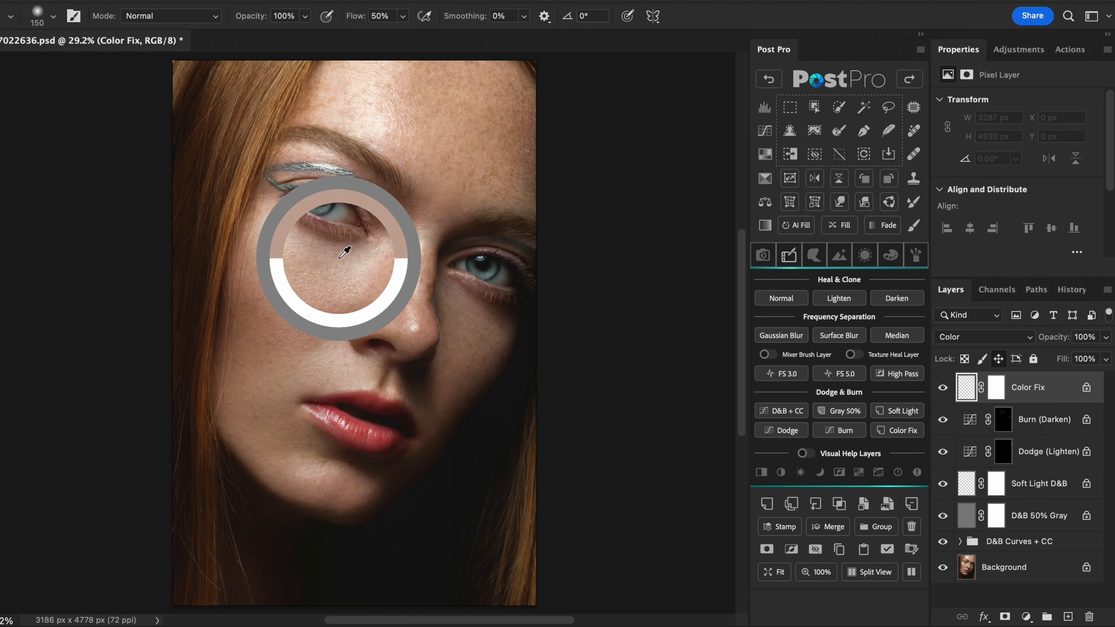
key("]")
key("]")
key("]")
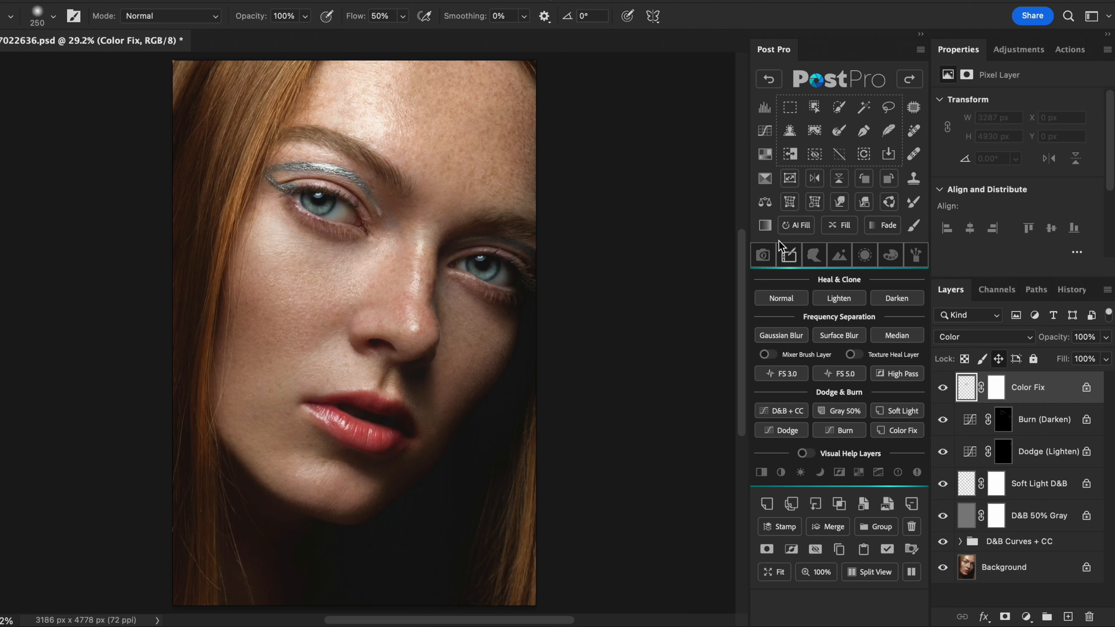
- Fade the last color correction stroke on the Color Fix layer to 91% opacity
left_click(888, 226)
left_click_drag(691, 113, 565, 114)
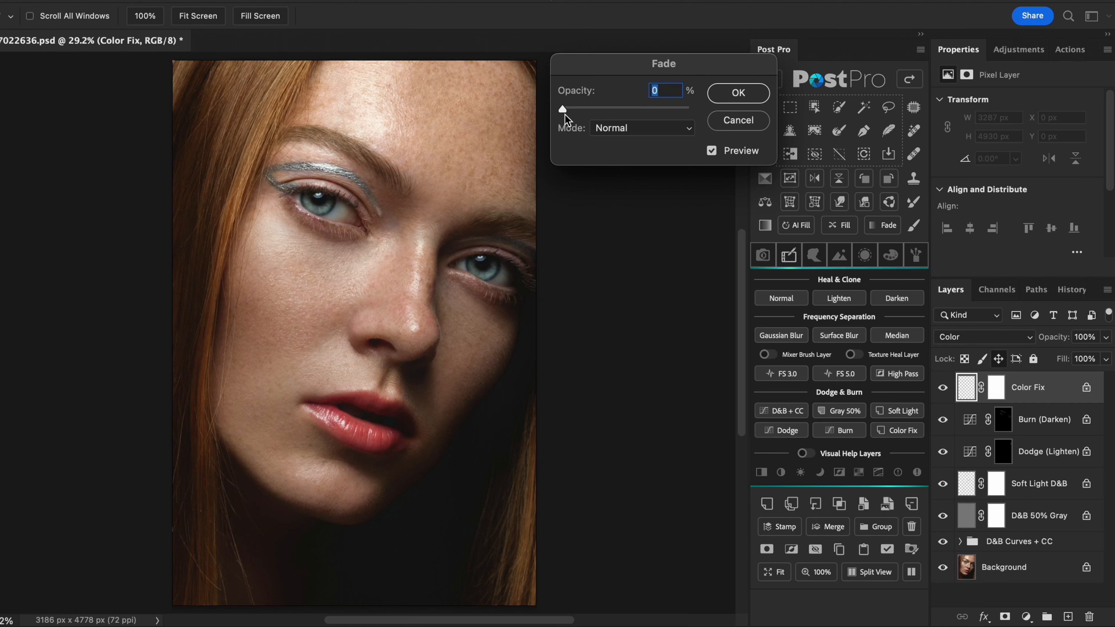
left_click(732, 94)
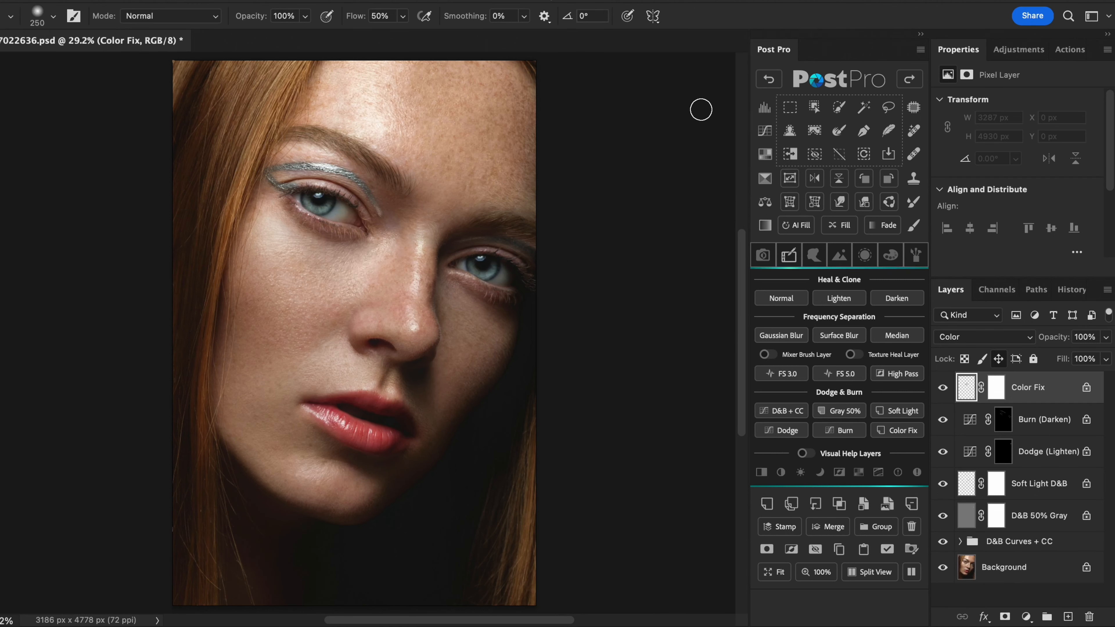